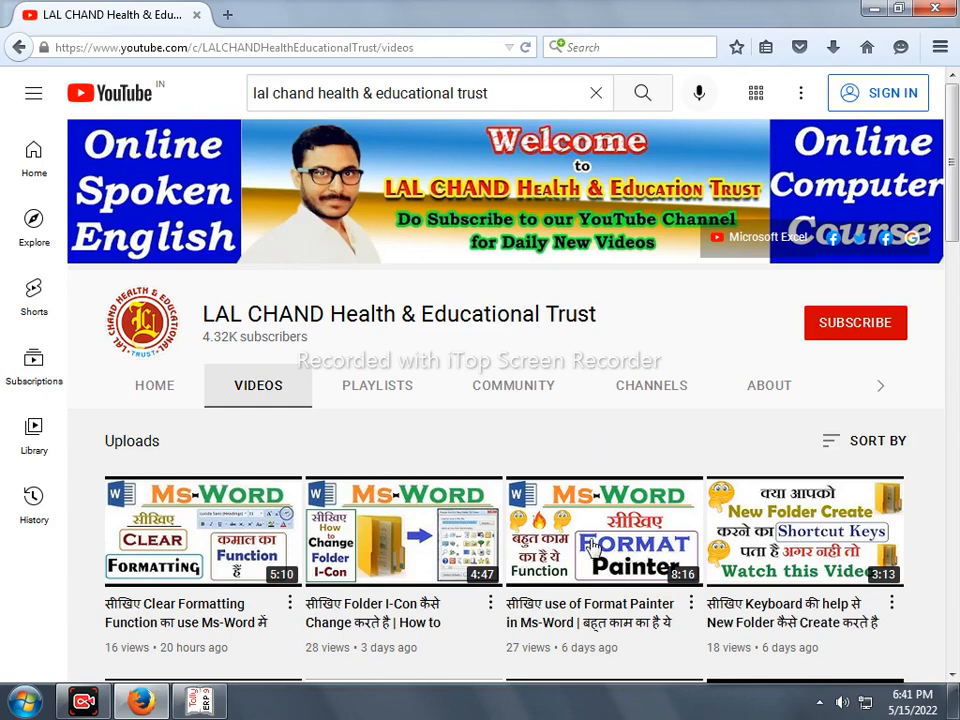
- Scroll through the LAL CHAND Health & Educational Trust channel's video uploads
scroll(593, 546, down, 2)
scroll(595, 543, up, 2)
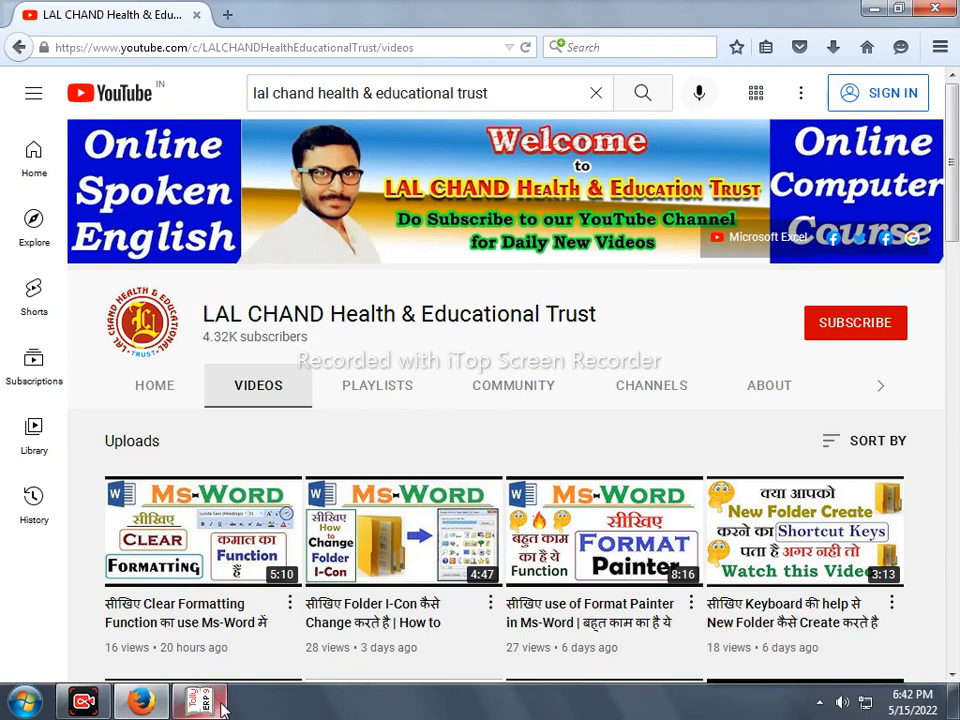
mouse_move(222, 704)
- Quit Tally.ERP 9, minimise Firefox, refresh the desktop and select the Tally.ERP 9 shortcut
click(205, 703)
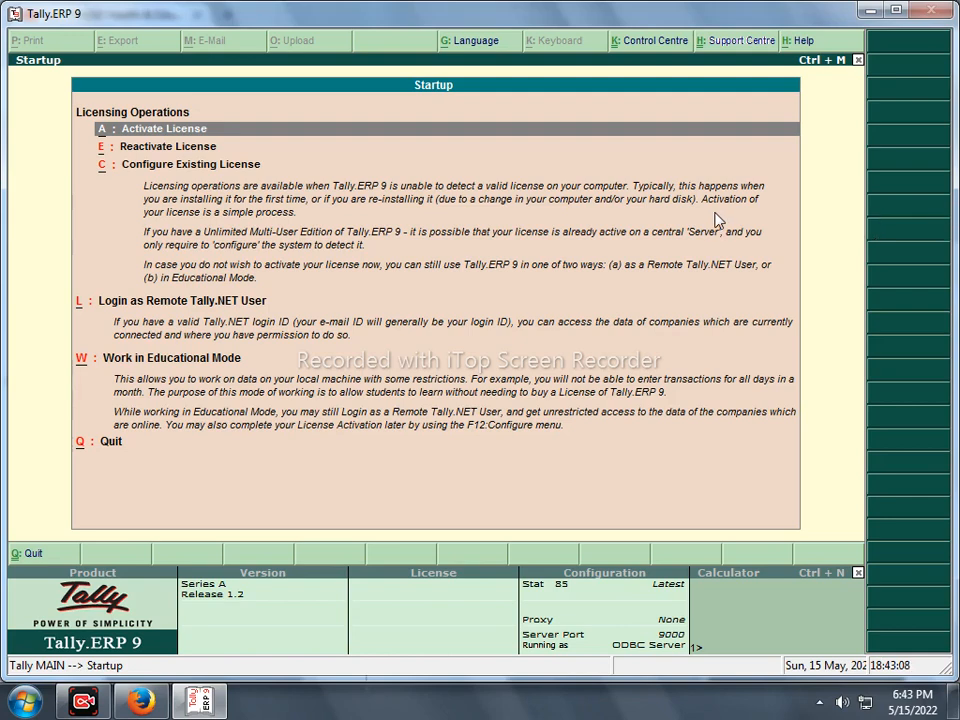
key(q)
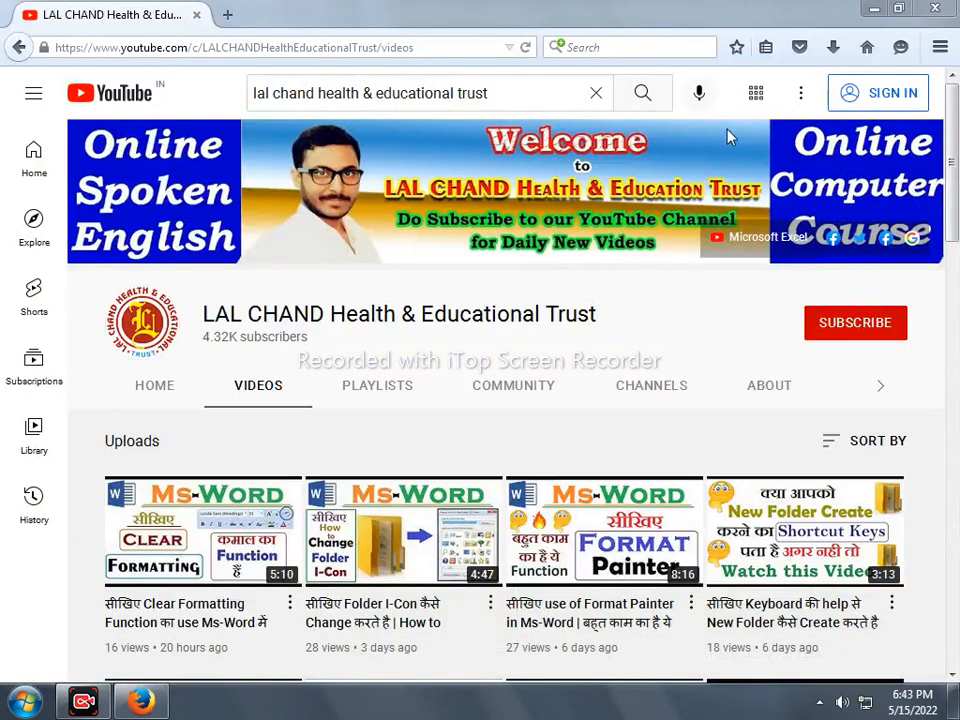
click(874, 8)
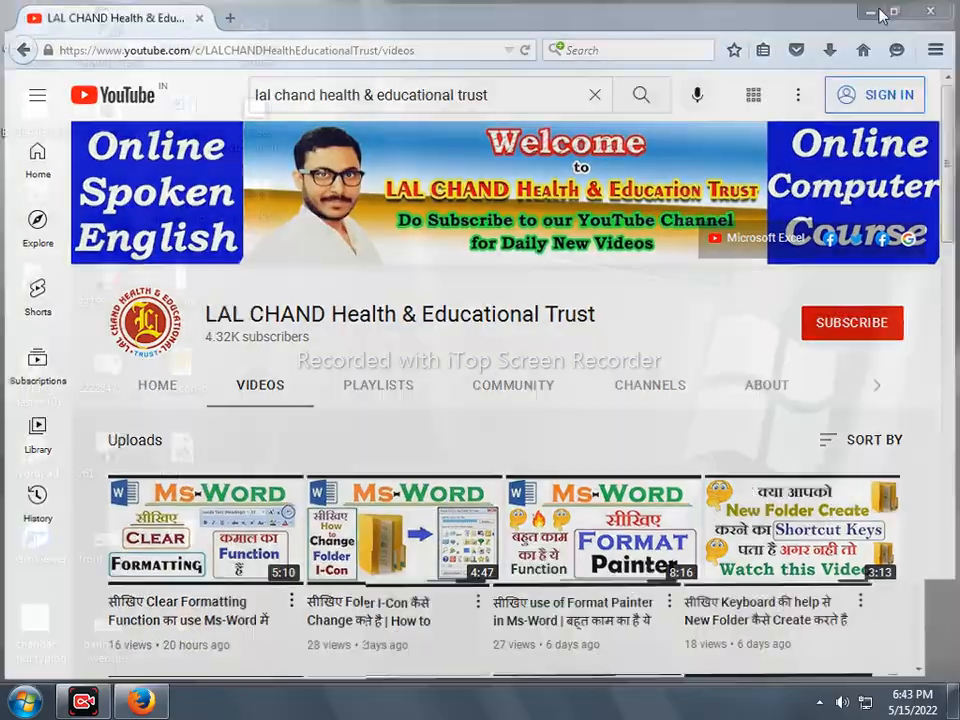
right_click(711, 60)
click(761, 116)
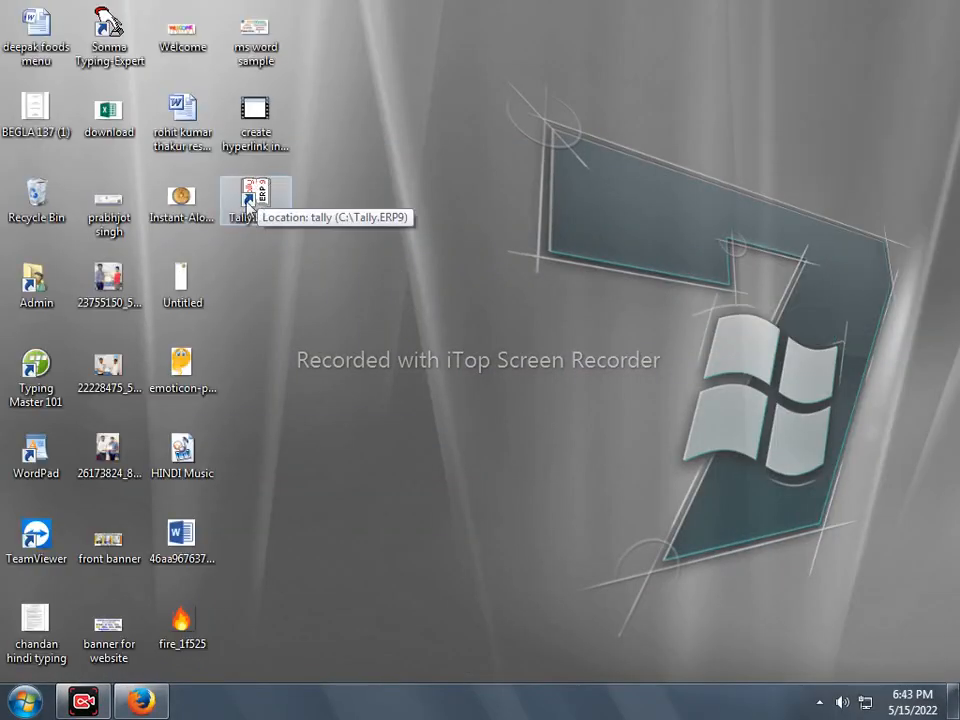
click(263, 199)
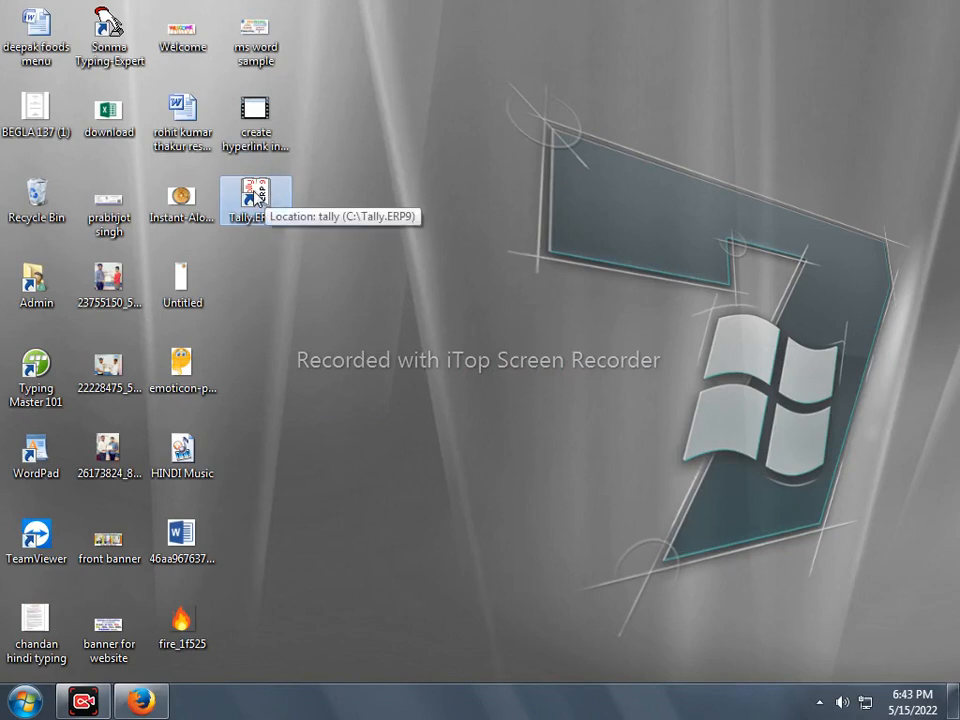
- Launch Tally.ERP 9 from its desktop shortcut and wait for the Startup screen
double_click(257, 192)
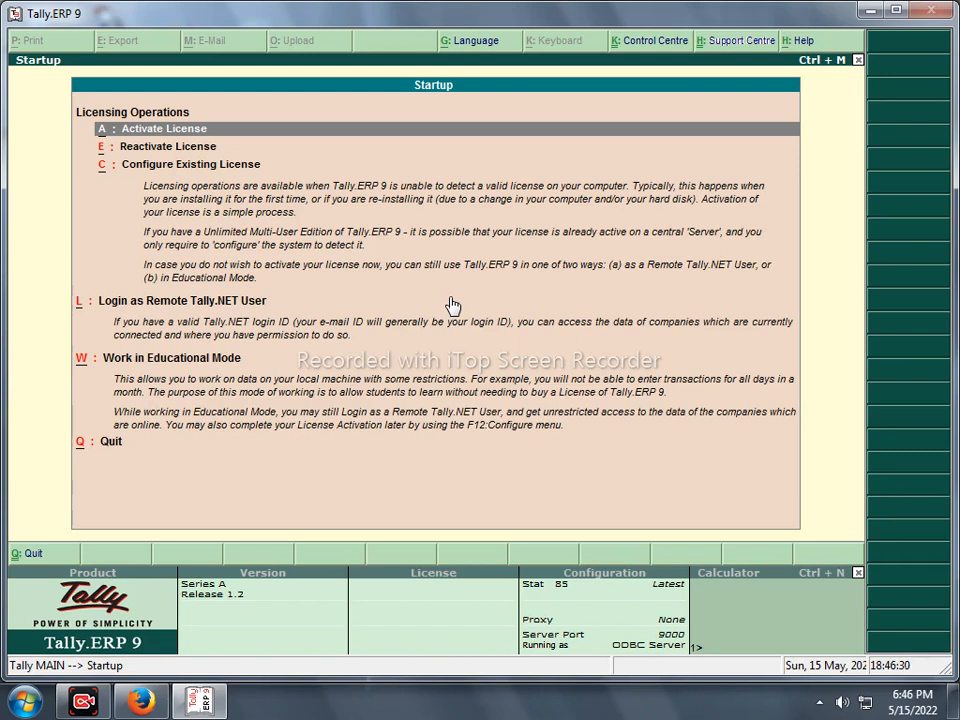
- Choose Work in Educational Mode using Silver Edition Mode (Single User)
key(w)
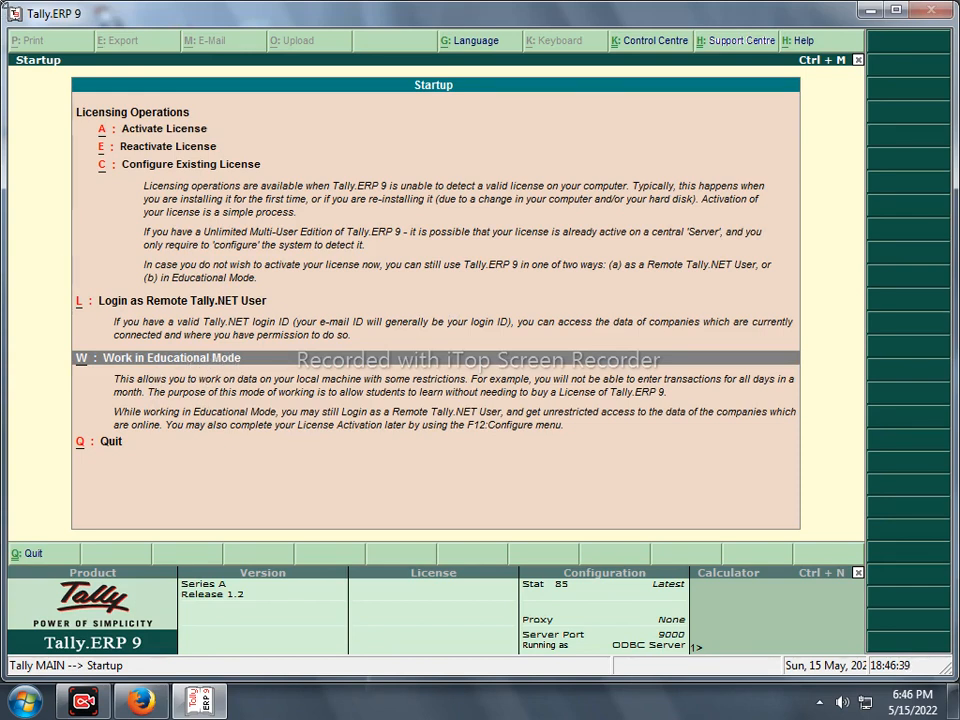
click(199, 364)
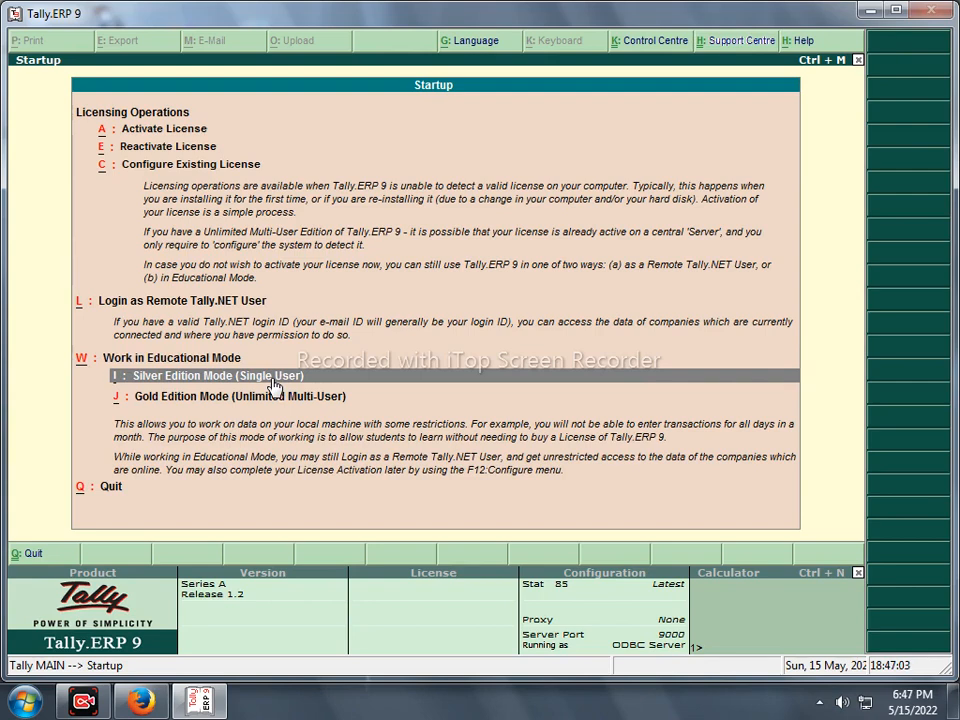
click(275, 385)
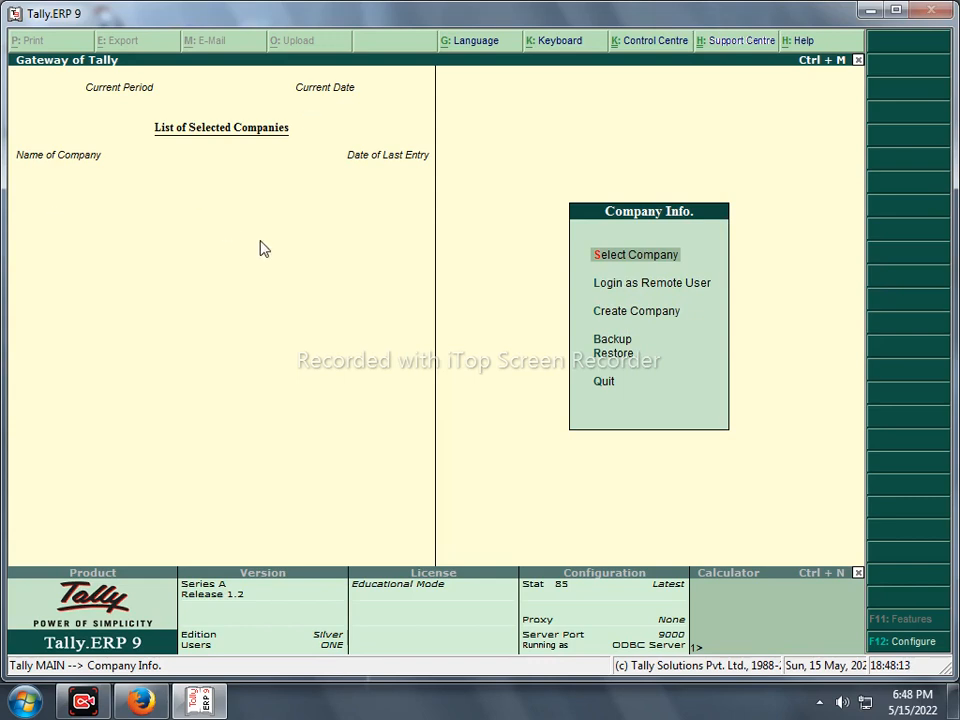
- Open Select Company to see the List of Companies report No Companies on Disk
key(Return)
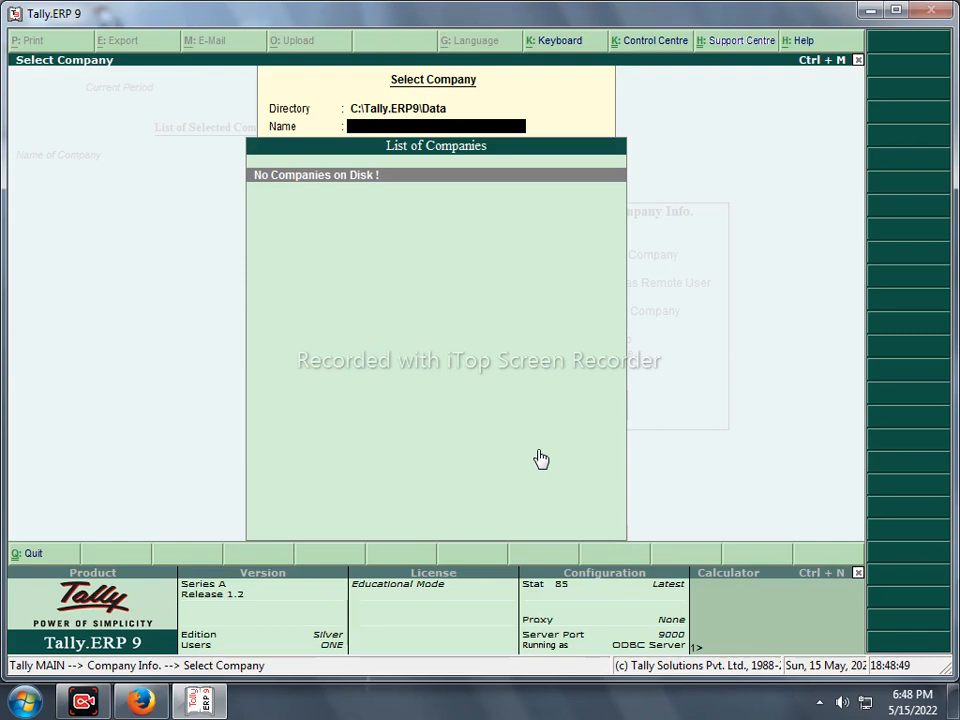
- Close Select Company and move among the Company Info. menu options
key(Escape)
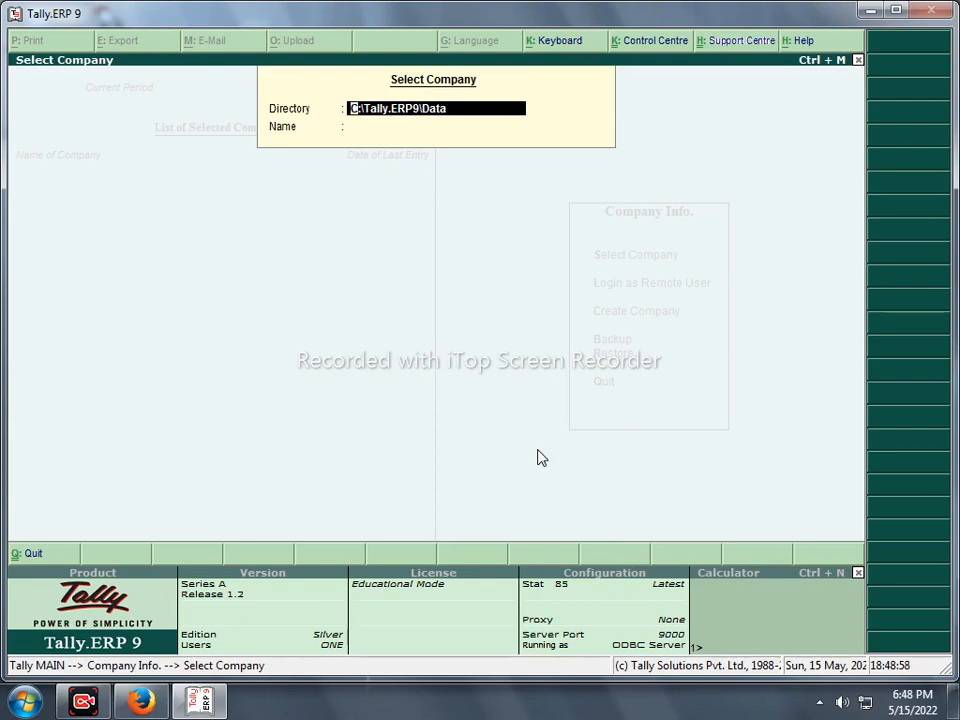
key(Escape)
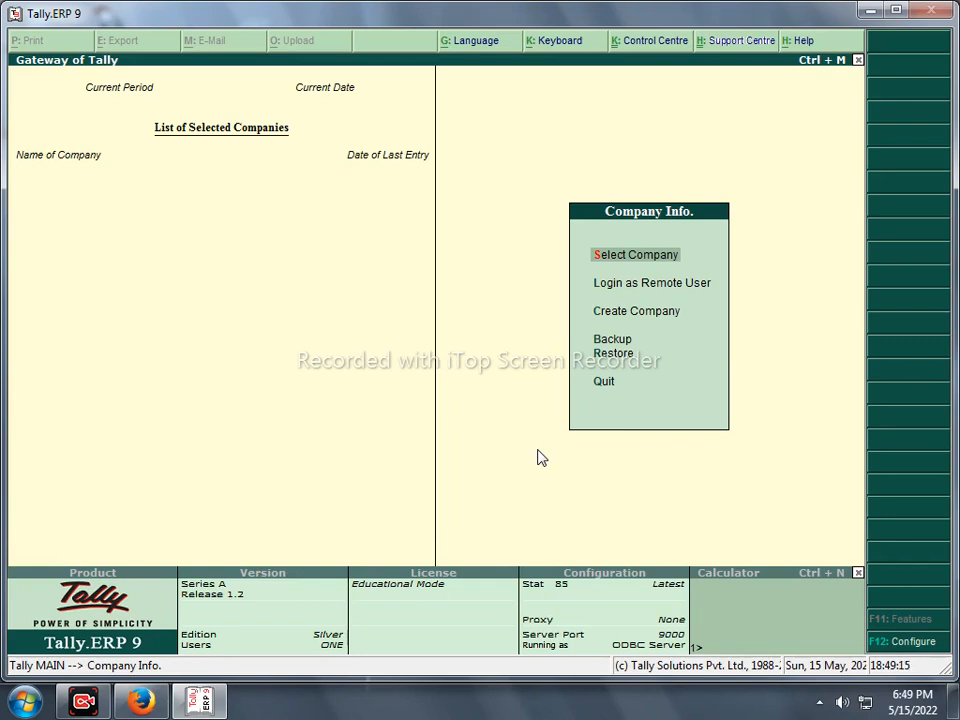
key(Down)
key(Down)
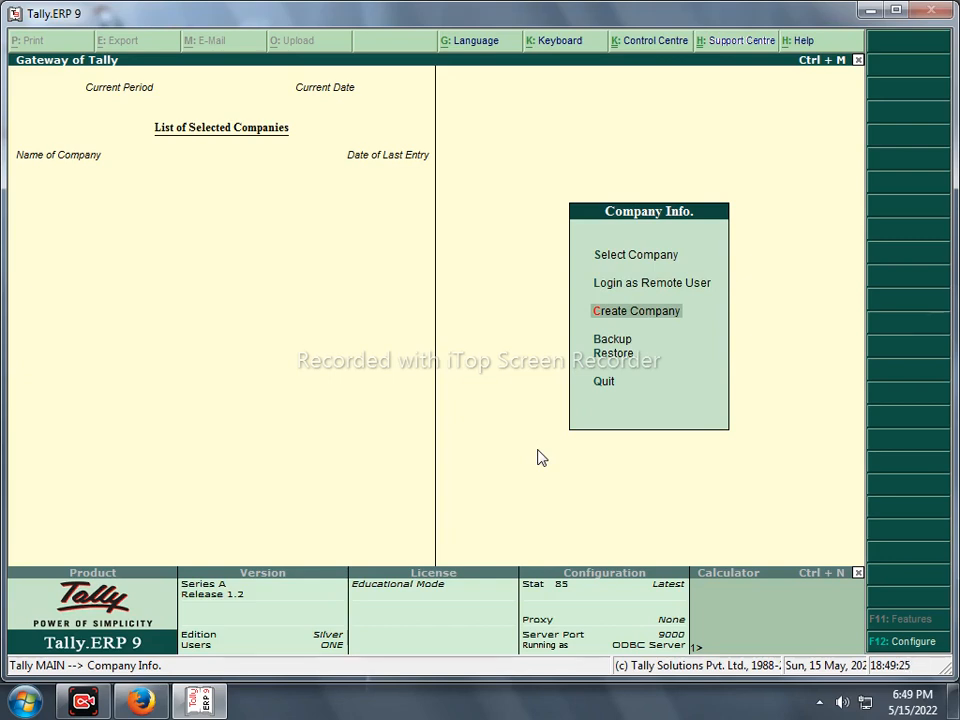
key(Up)
key(Up)
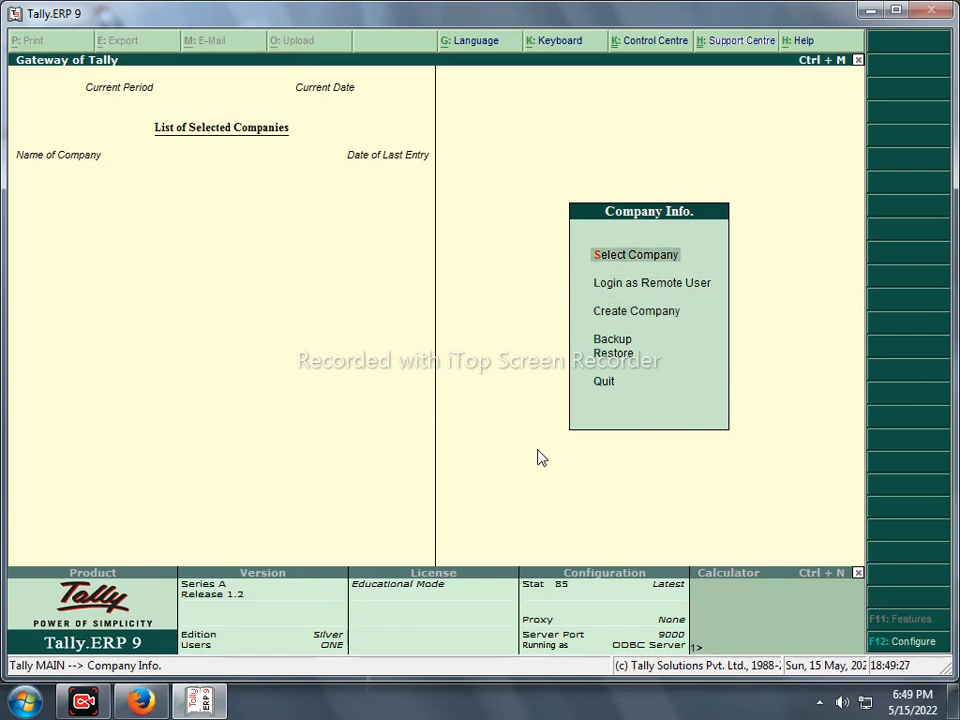
key(Down)
key(Up)
- Create a new company named 'Lal Chand Institute' in the Company Creation form
key(c)
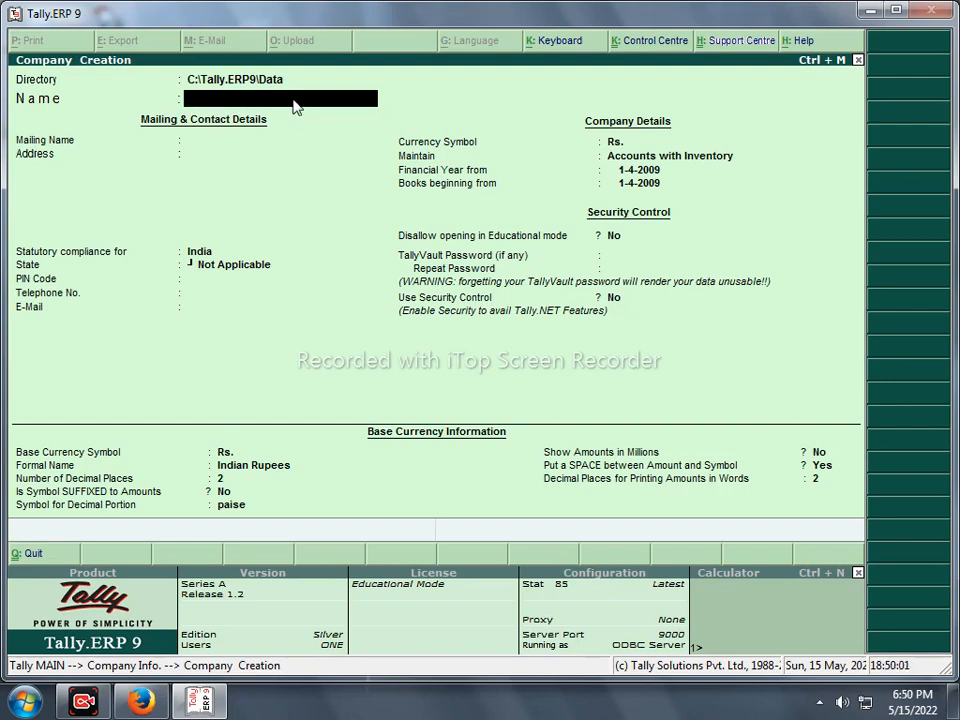
text(Lal Chand Institute)
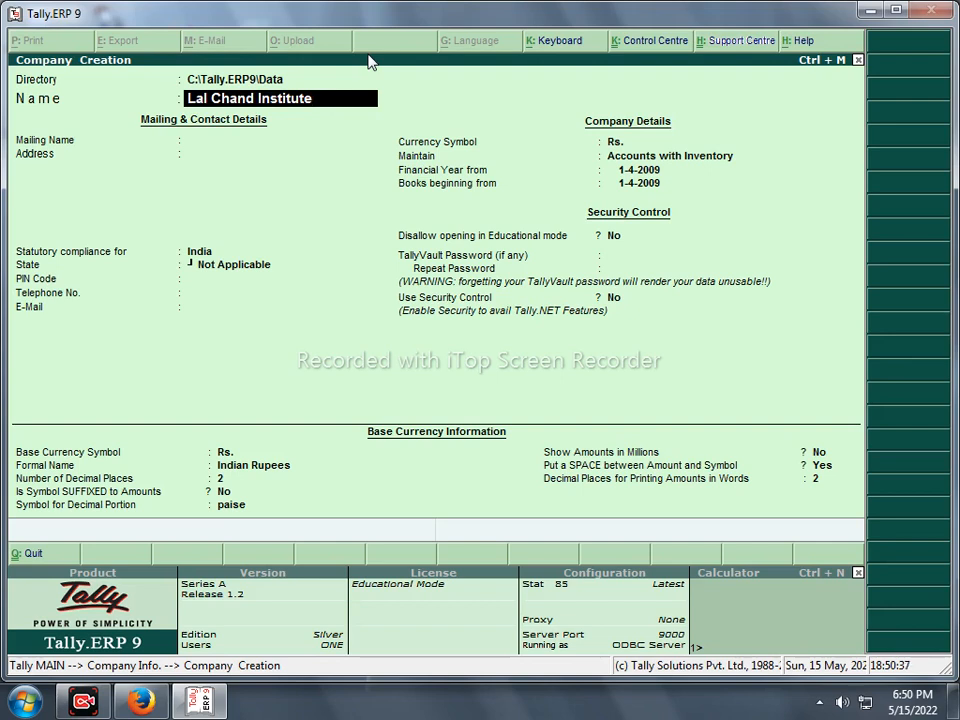
key(Return)
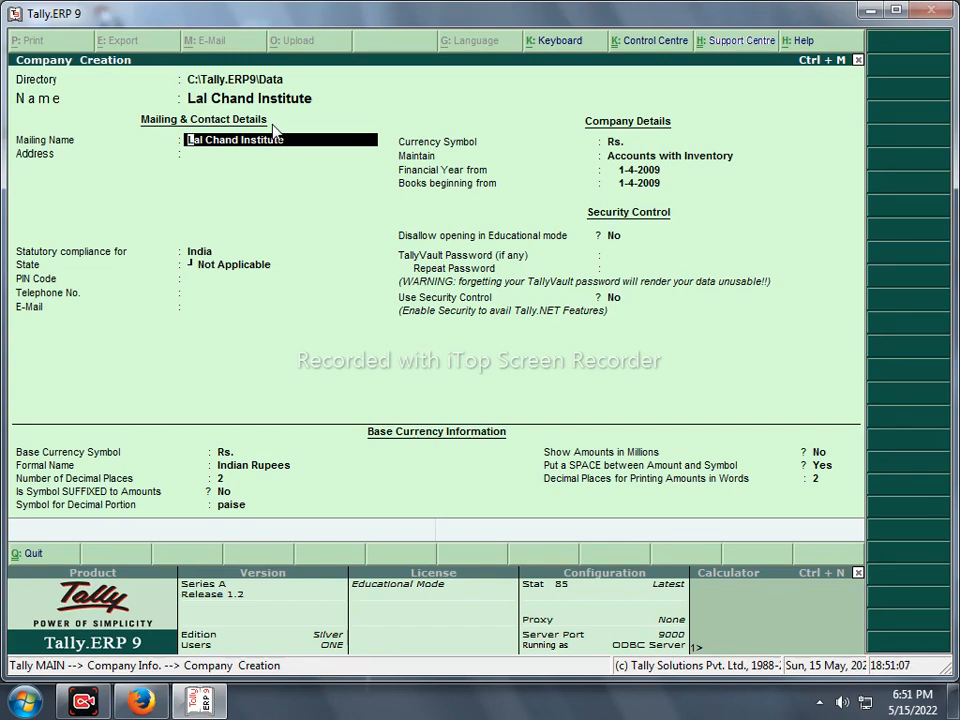
- Replace the Mailing Name with the institute's building number and floor address line
text(Sangam)
key(BackSpace)
key(BackSpace)
key(BackSpace)
key(BackSpace)
key(BackSpace)
key(BackSpace)
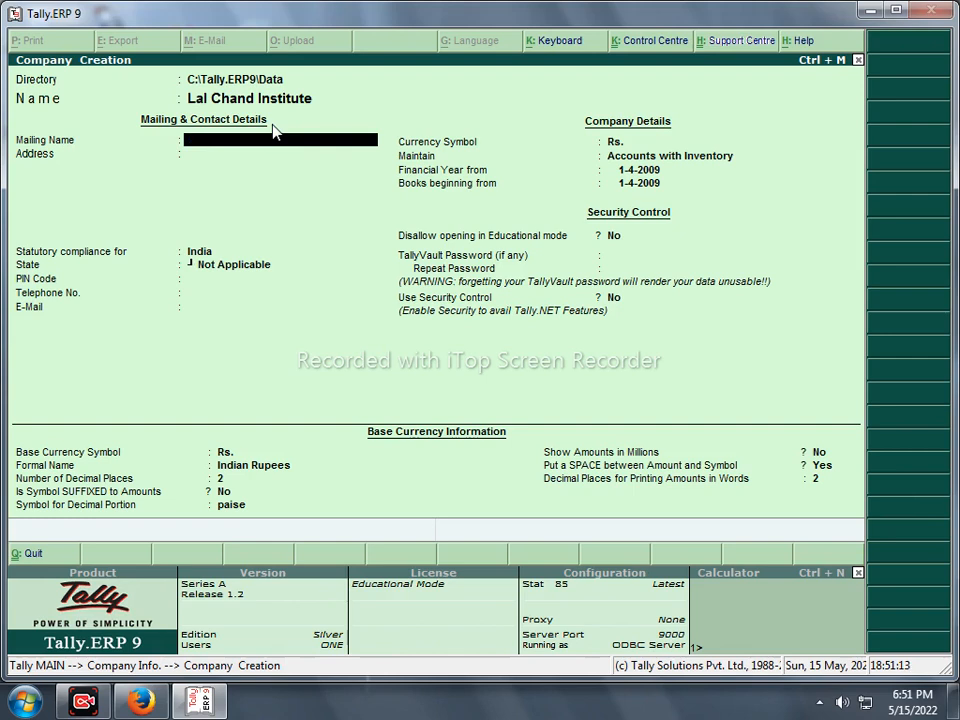
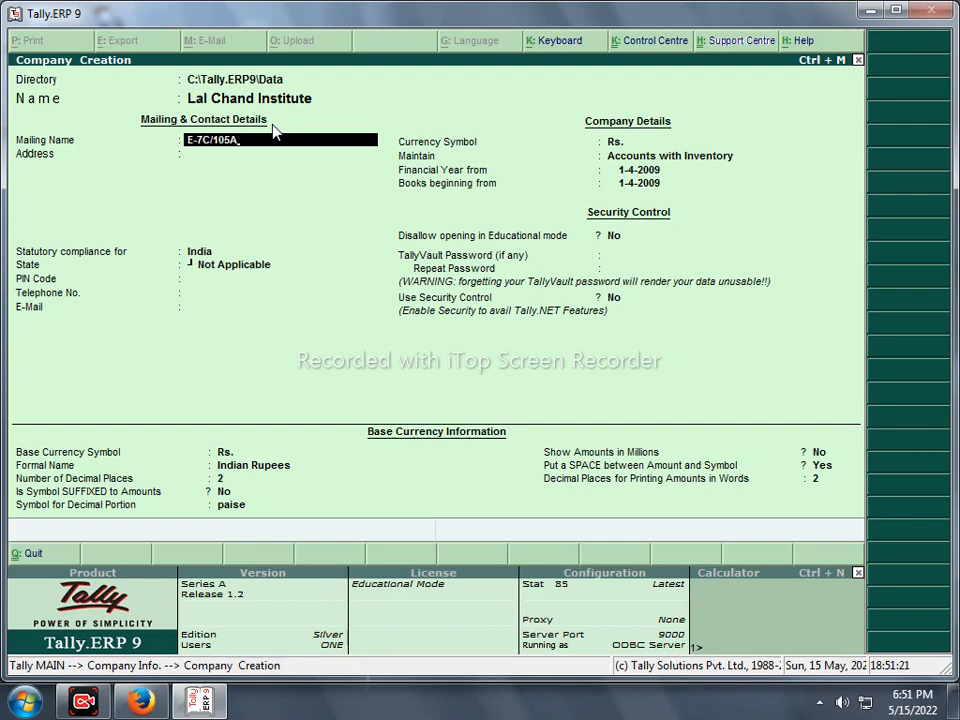
key(Return)
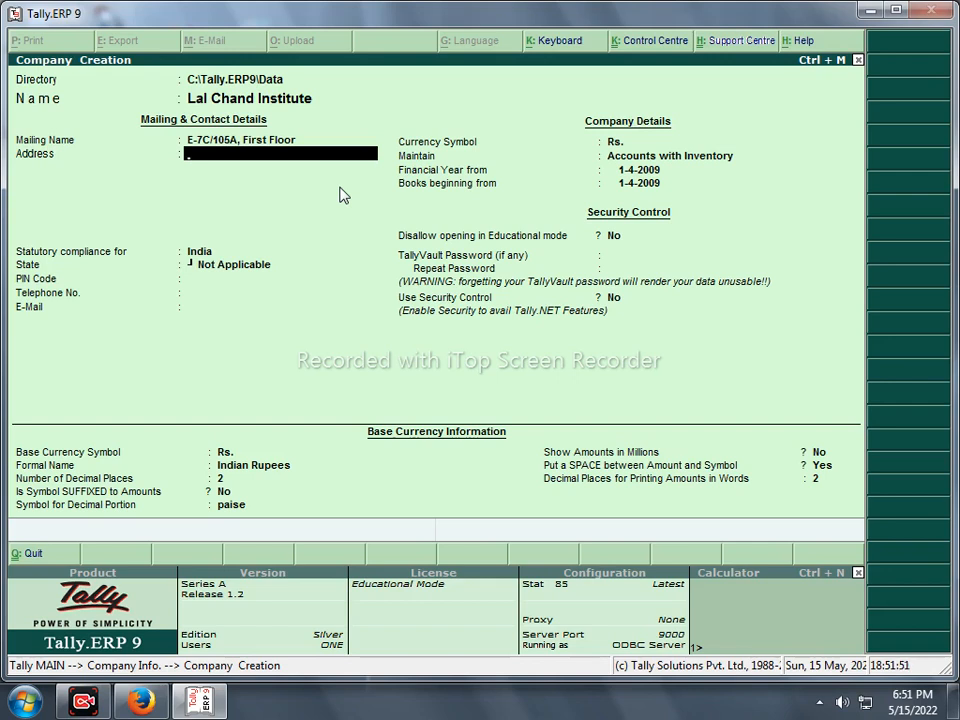
- Fill the two Address lines with the institute's locality and city
text(Sangam Vihar)
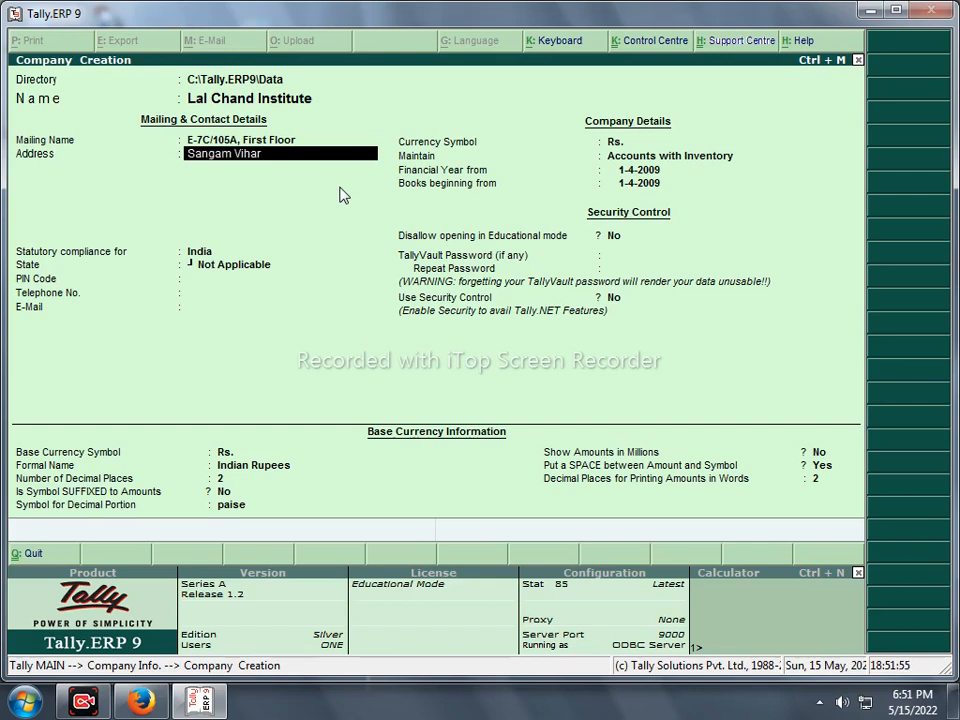
key(Return)
text(Ne)
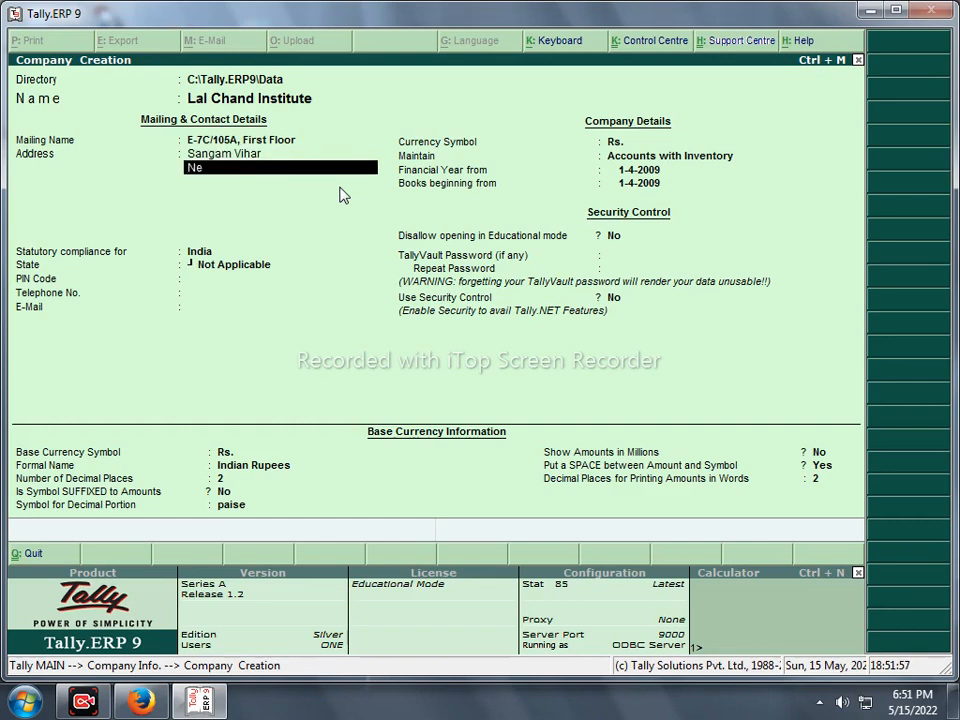
text(w Delhi)
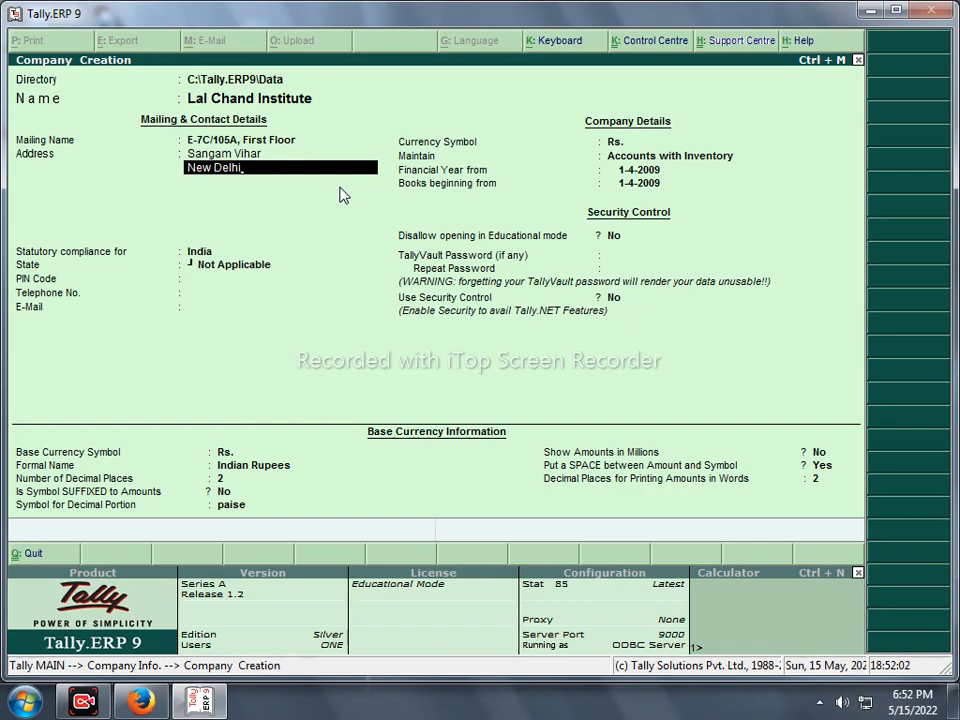
key(Return)
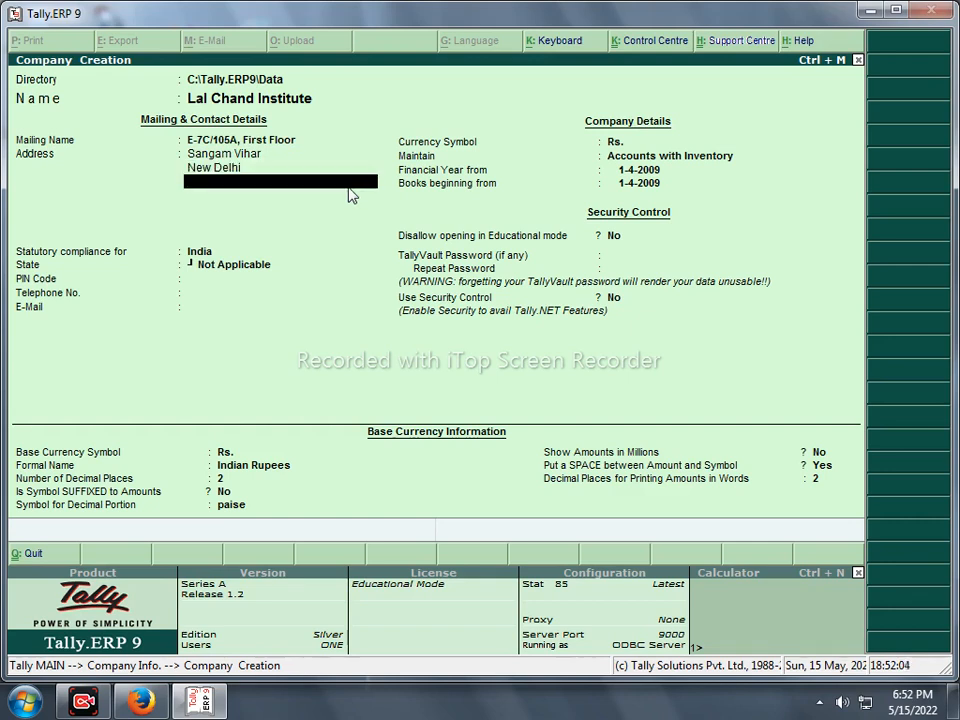
key(Return)
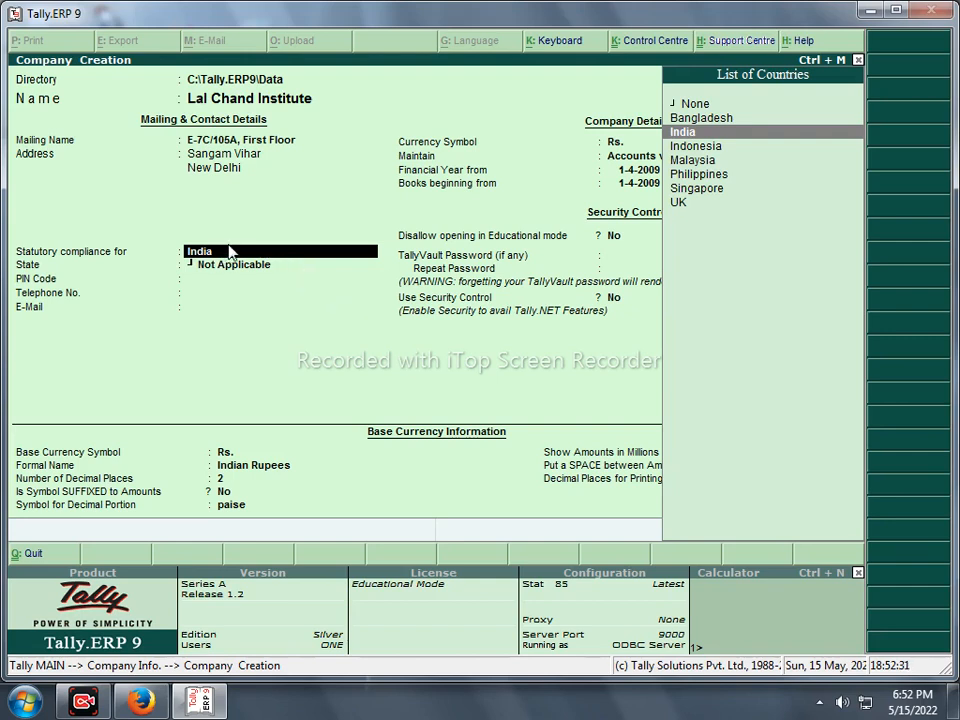
- Accept India in the List of Countries and set the State to Delhi
key(Return)
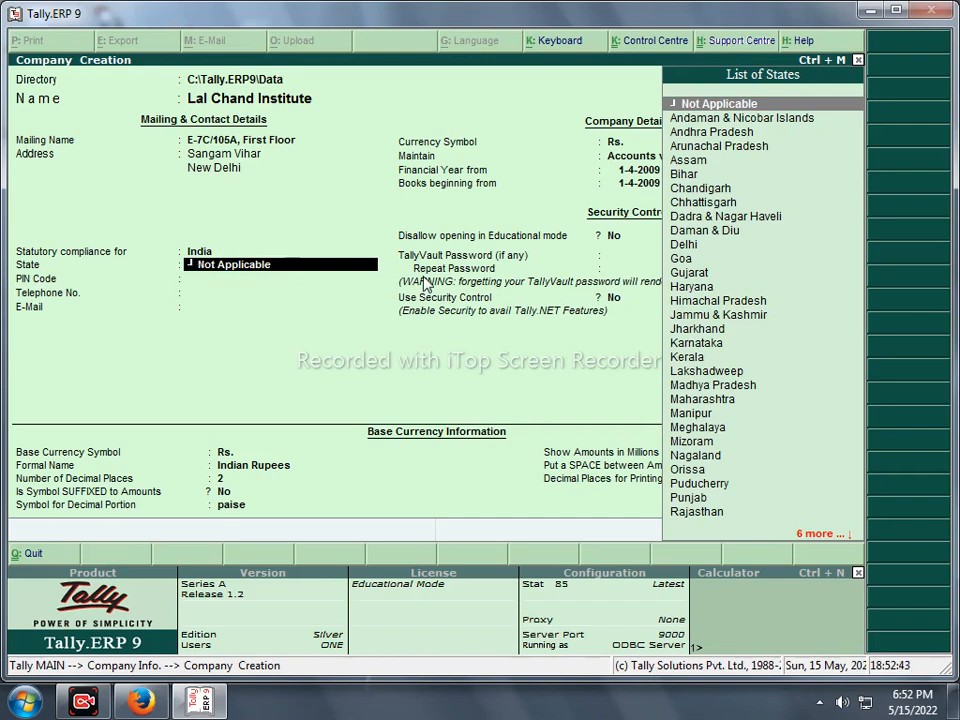
text(Delhi)
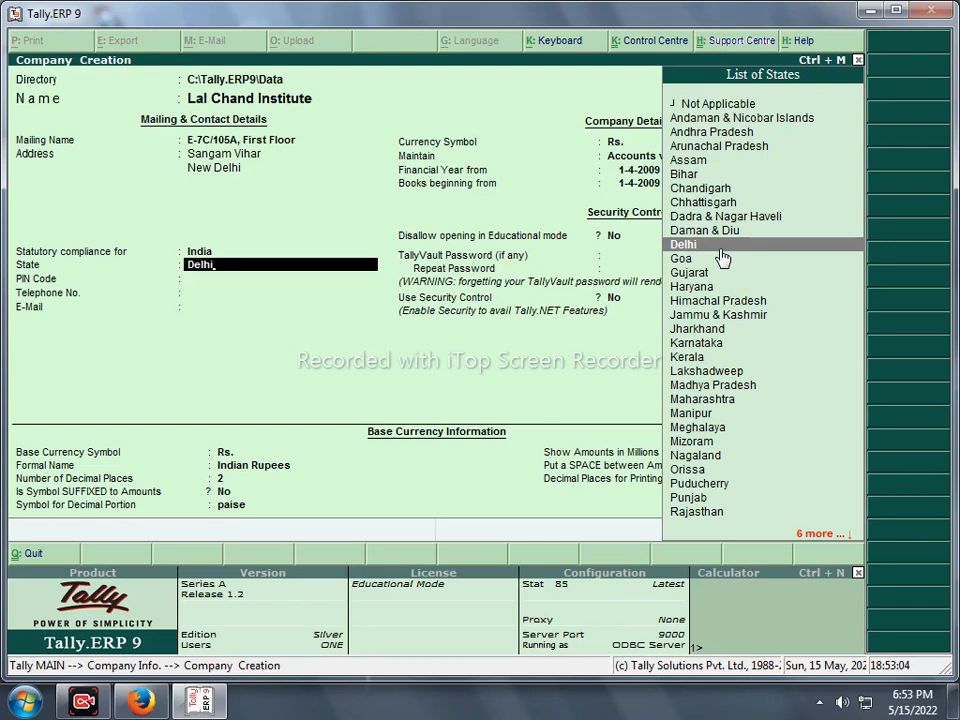
key(Return)
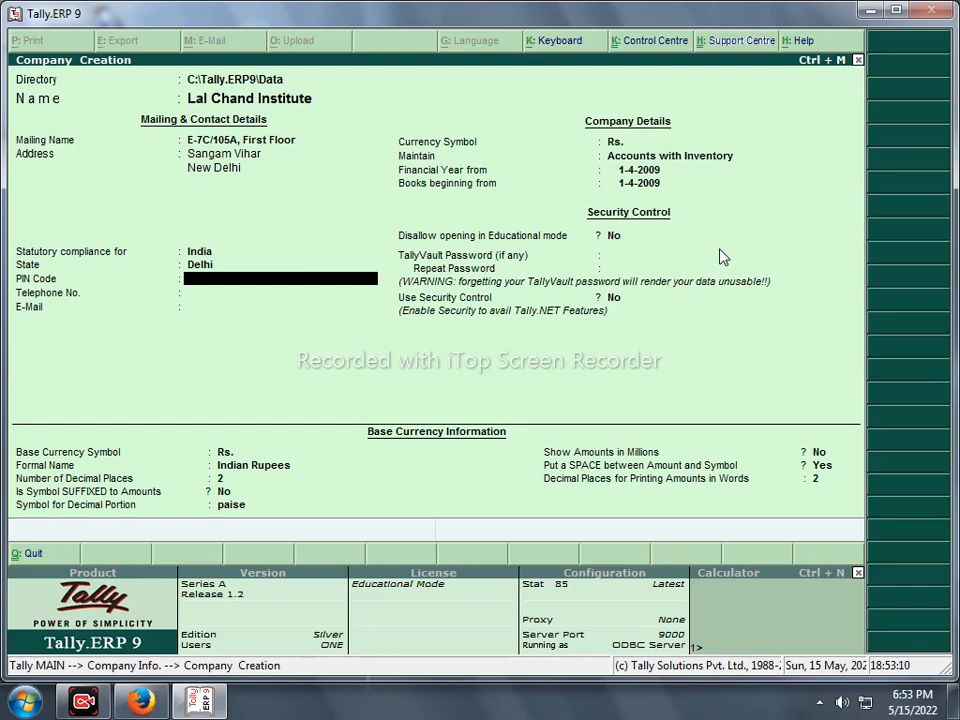
- Enter the company's PIN code and telephone number
text(110080)
key(Return)
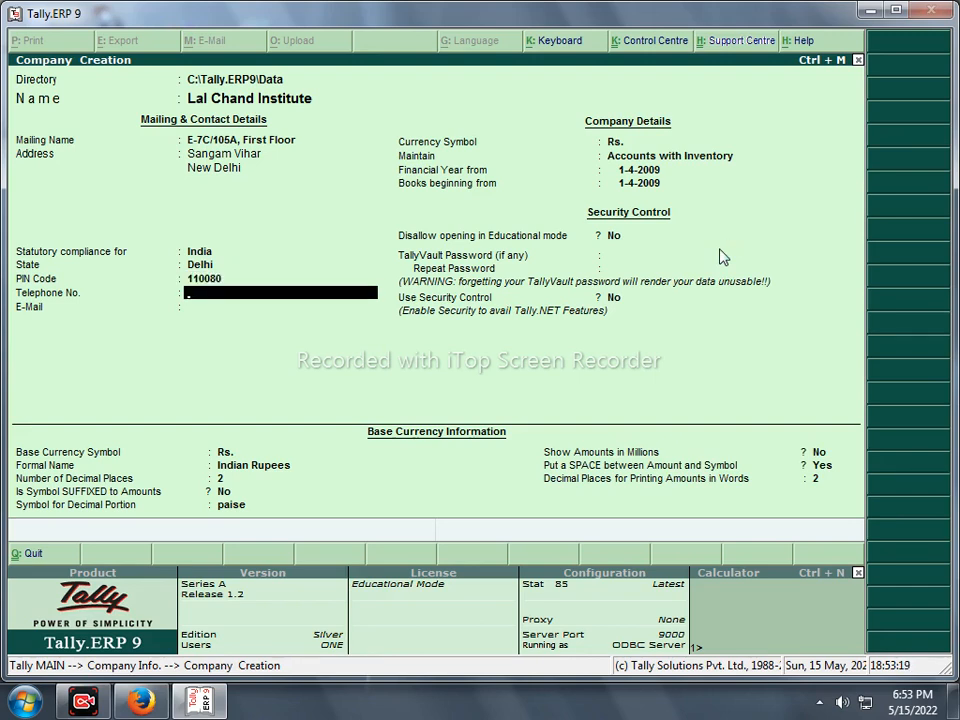
key(Return)
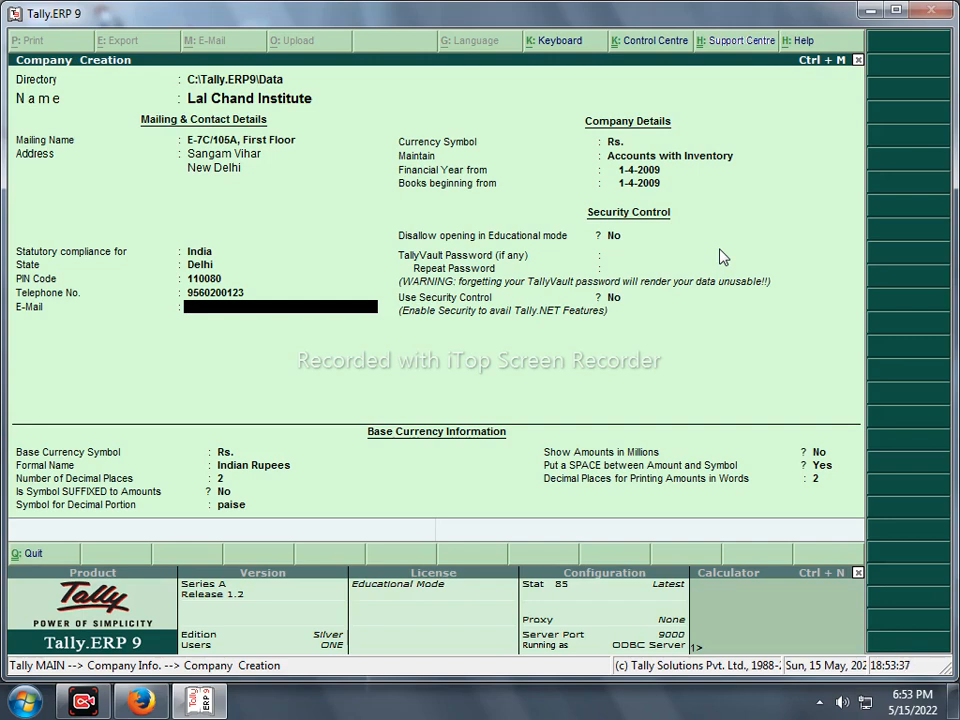
- Enter the company's Gmail e-mail address, correcting the typos in the domain
key(BackSpace)
key(BackSpace)
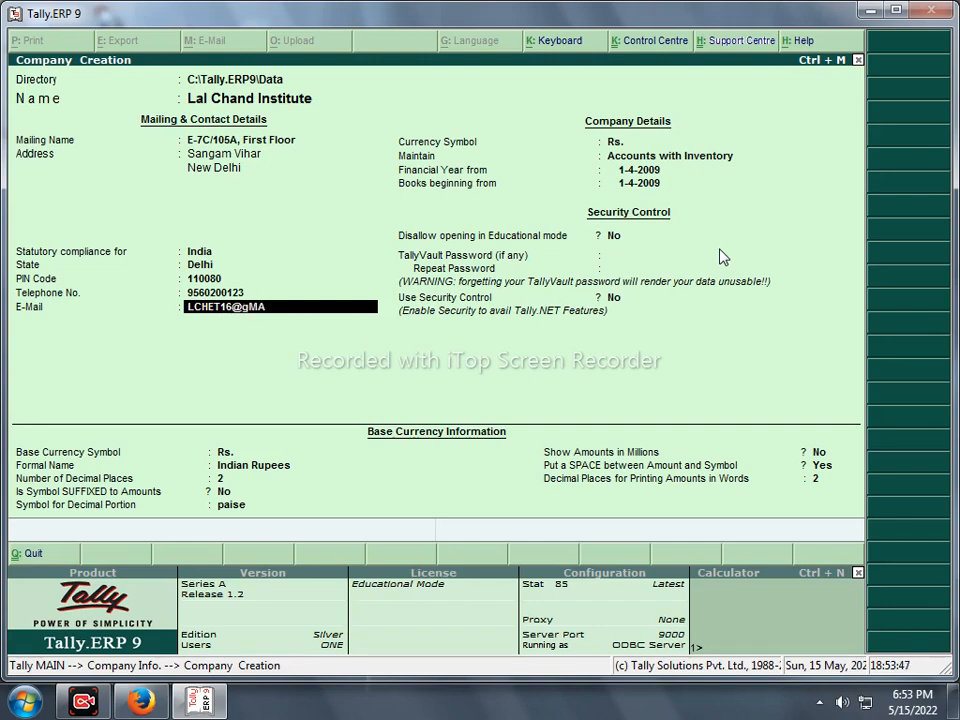
key(BackSpace)
key(BackSpace)
key(BackSpace)
key(BackSpace)
key(BackSpace)
key(BackSpace)
key(BackSpace)
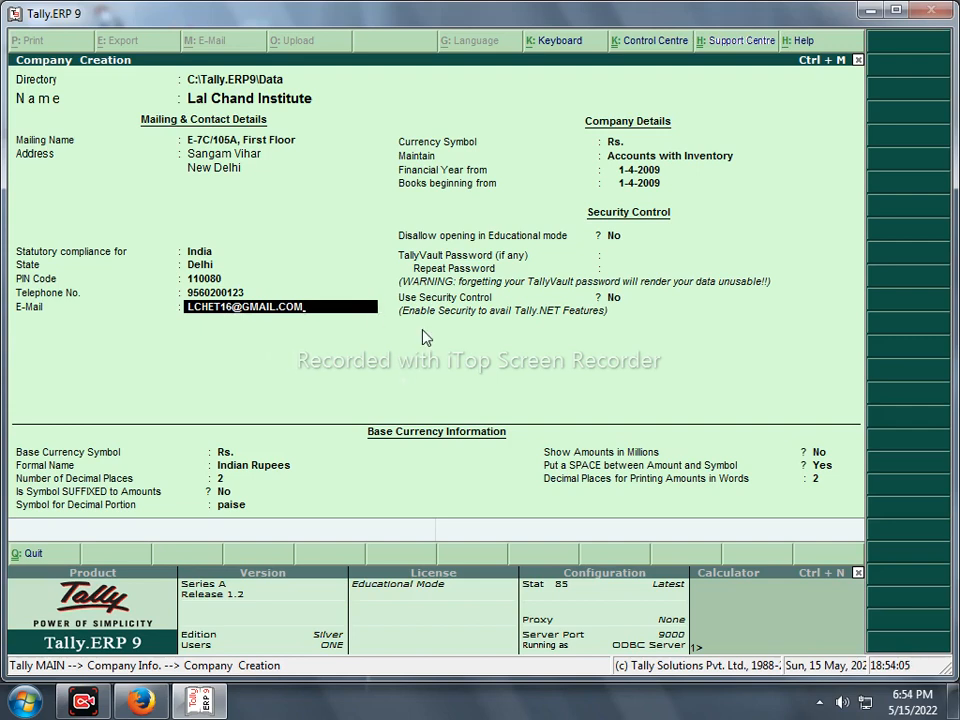
key(Return)
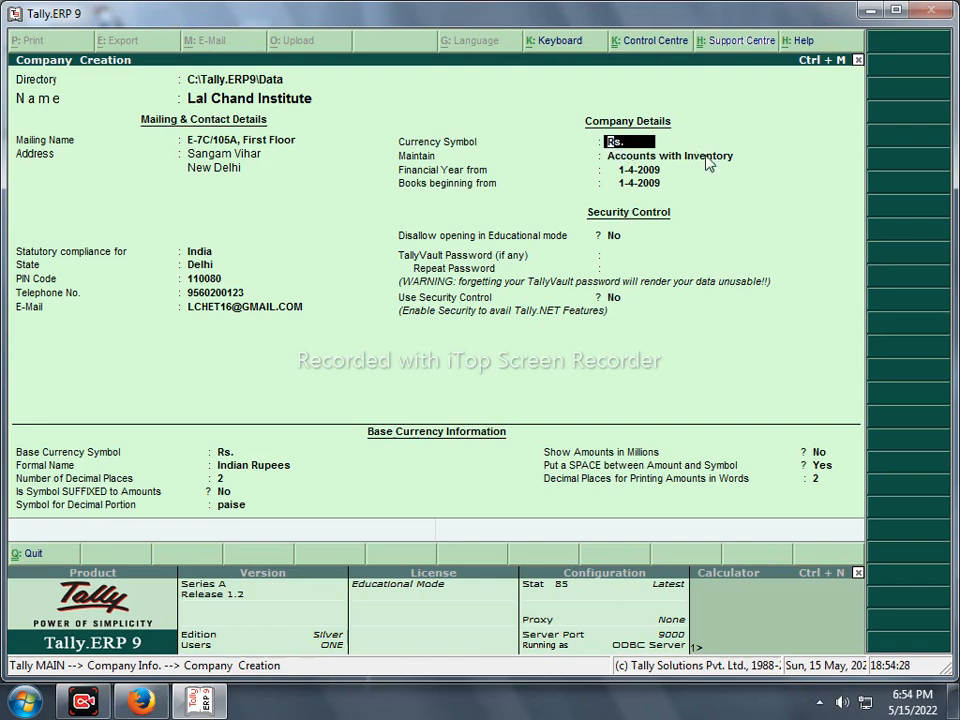
key(Return)
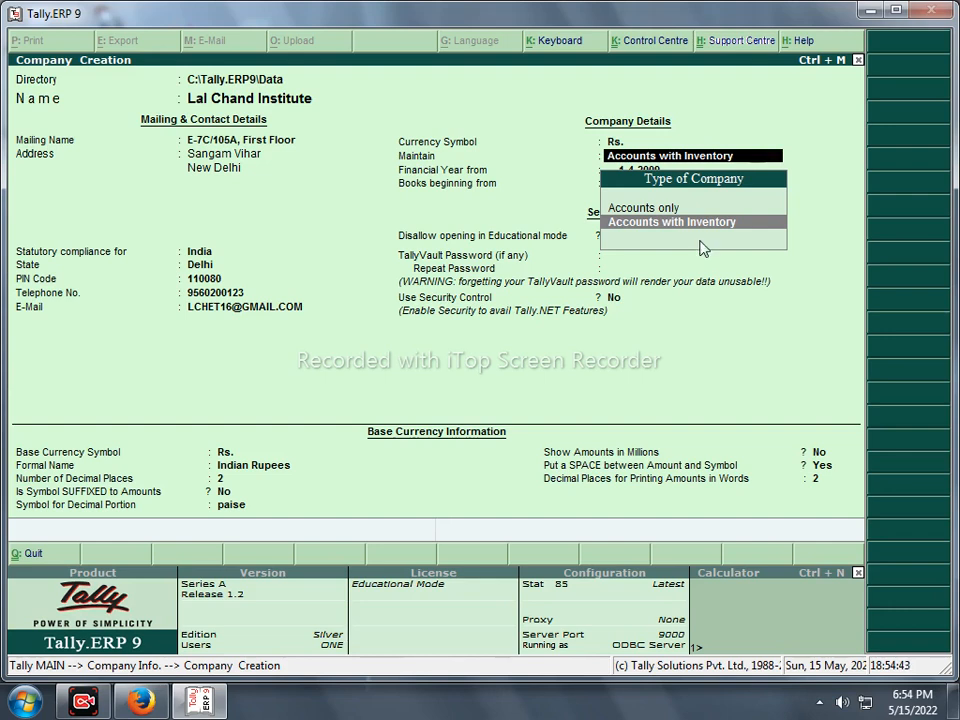
key(Return)
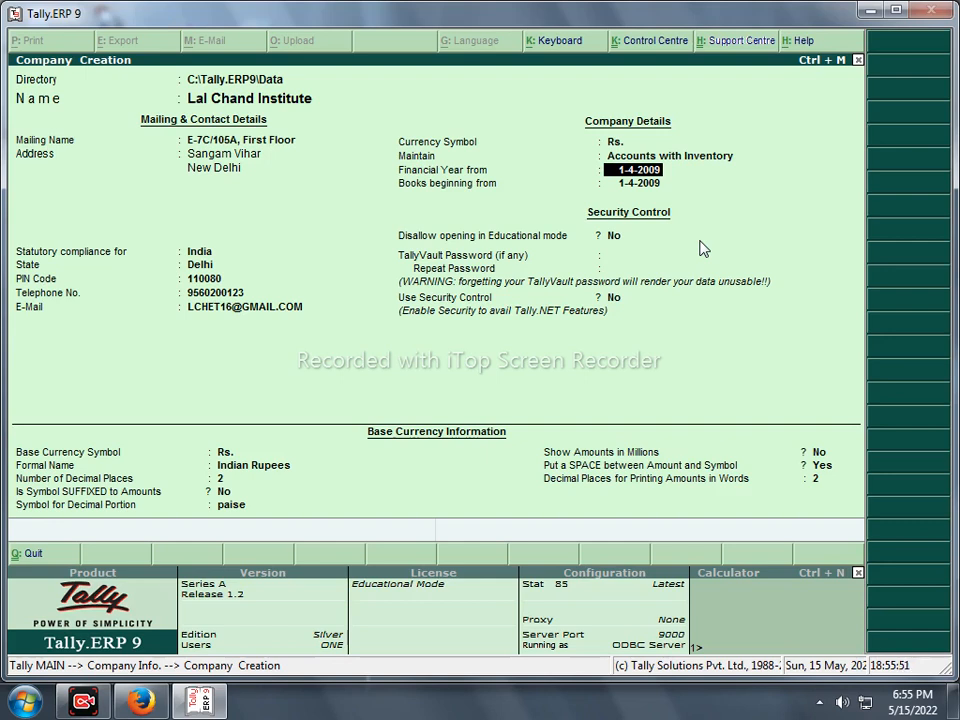
- Set Financial Year from to 1-4-2021, discarding the mistyped 20-07-2021 books beginning date
text(1-4-2021)
key(Return)
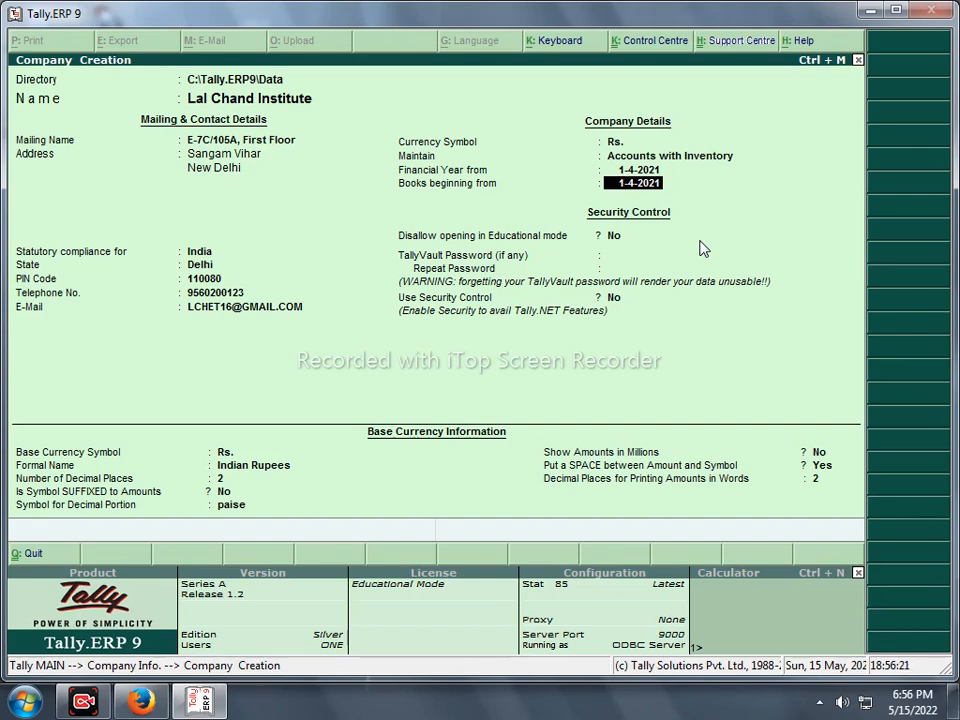
text(20-07-2021)
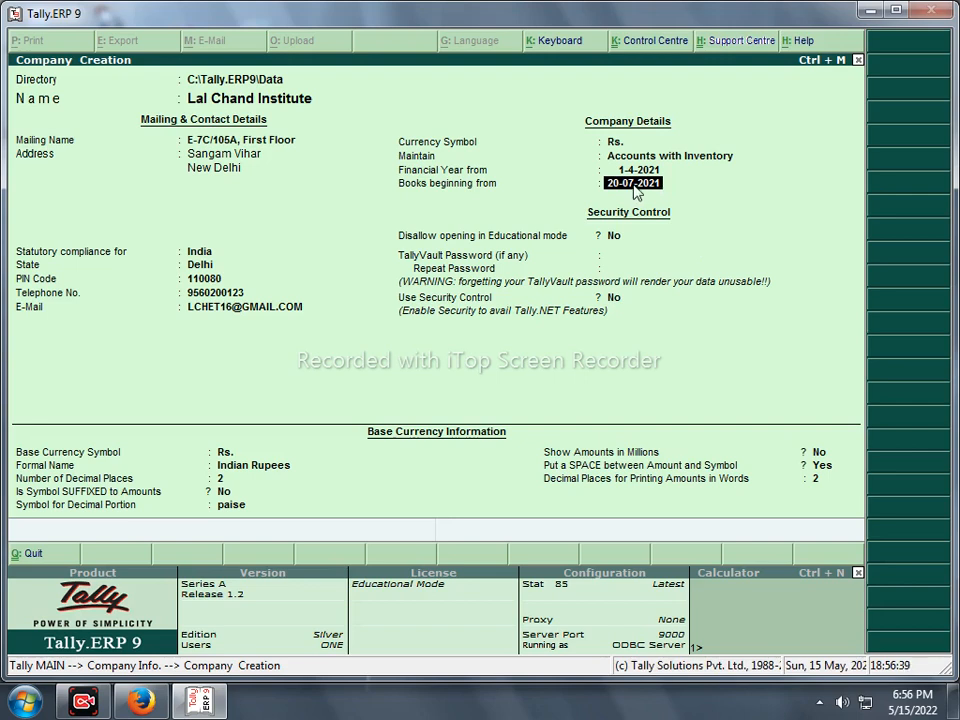
key(BackSpace)
key(BackSpace)
key(BackSpace)
key(BackSpace)
key(BackSpace)
key(BackSpace)
key(BackSpace)
key(BackSpace)
key(BackSpace)
key(BackSpace)
key(BackSpace)
key(BackSpace)
key(BackSpace)
key(BackSpace)
key(BackSpace)
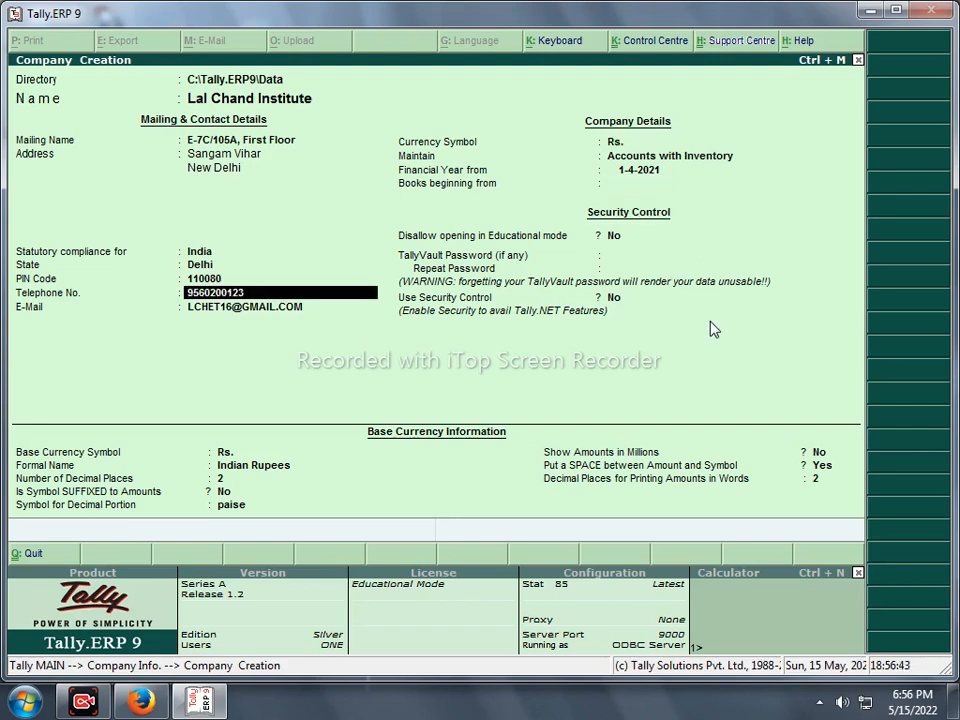
key(Return)
key(Return)
key(Return)
key(Return)
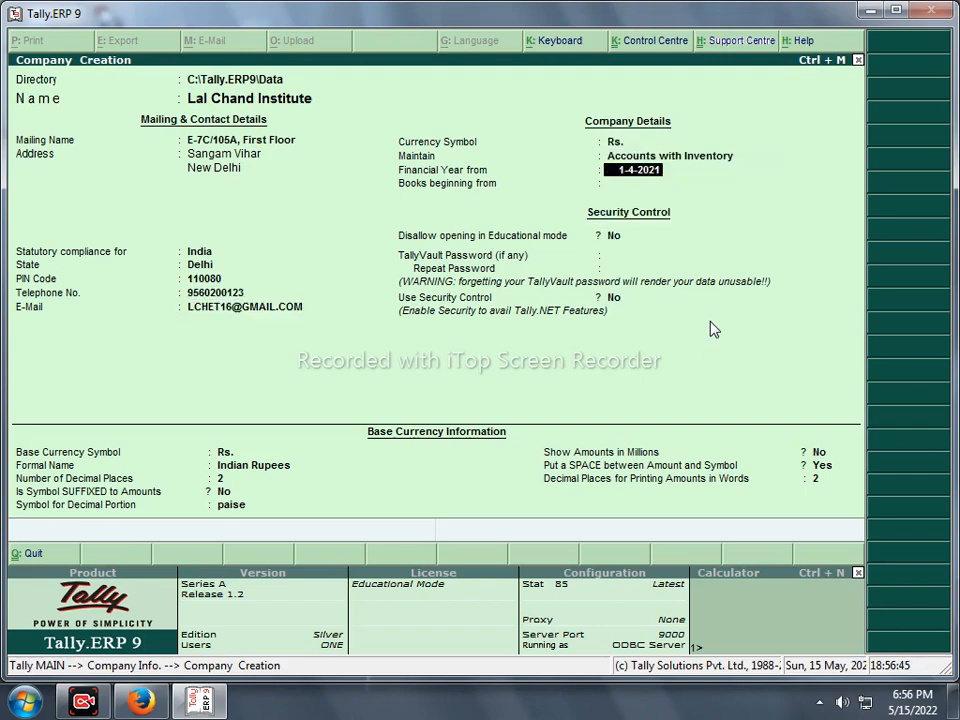
key(Return)
key(Return)
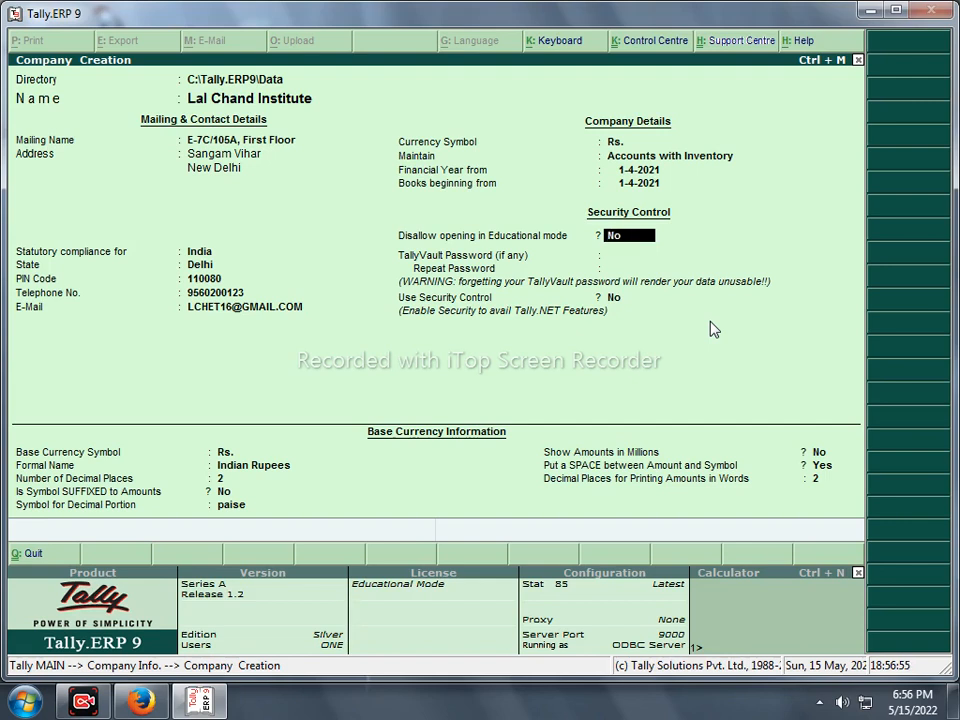
- Set Disallow opening in Educational mode to No
key(y)
key(Return)
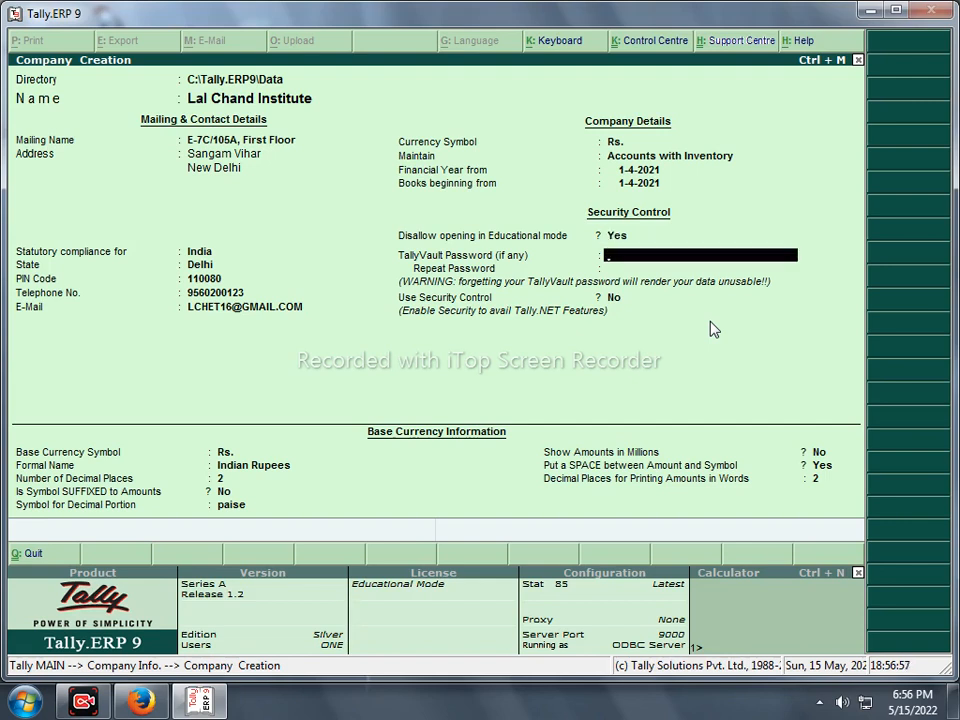
key(BackSpace)
text(n)
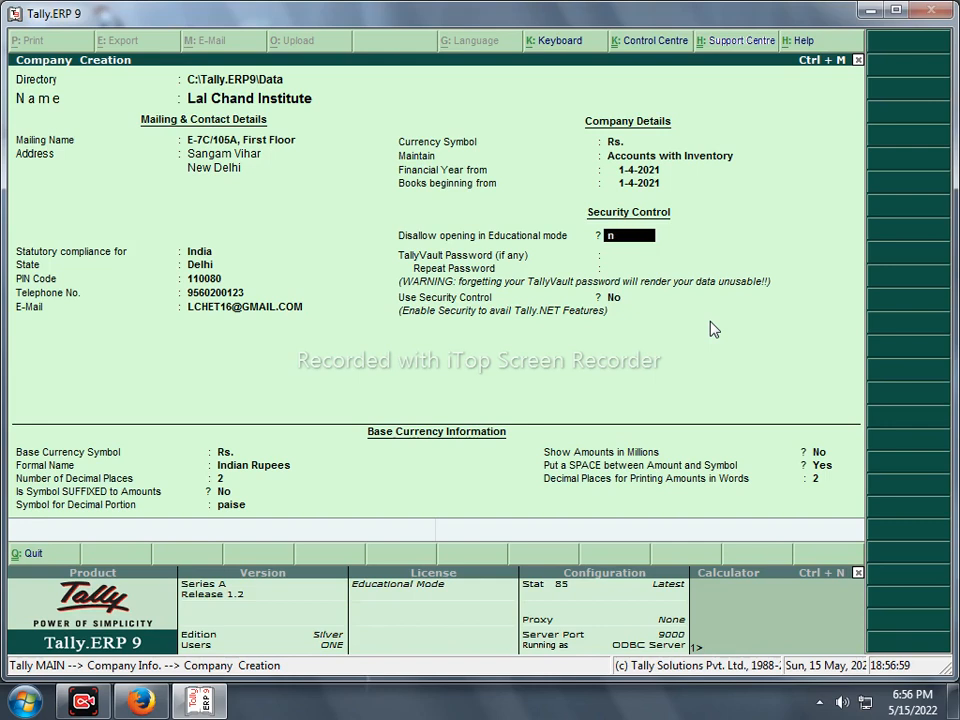
key(Return)
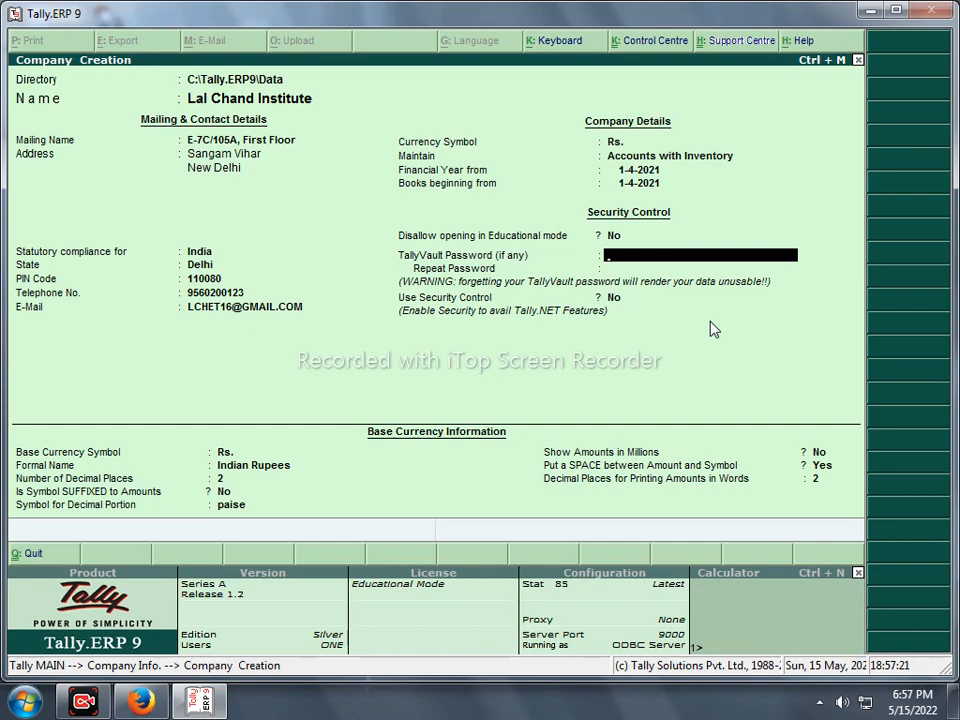
- Enter the TallyVault password and repeat it to confirm
text(**)
key(Return)
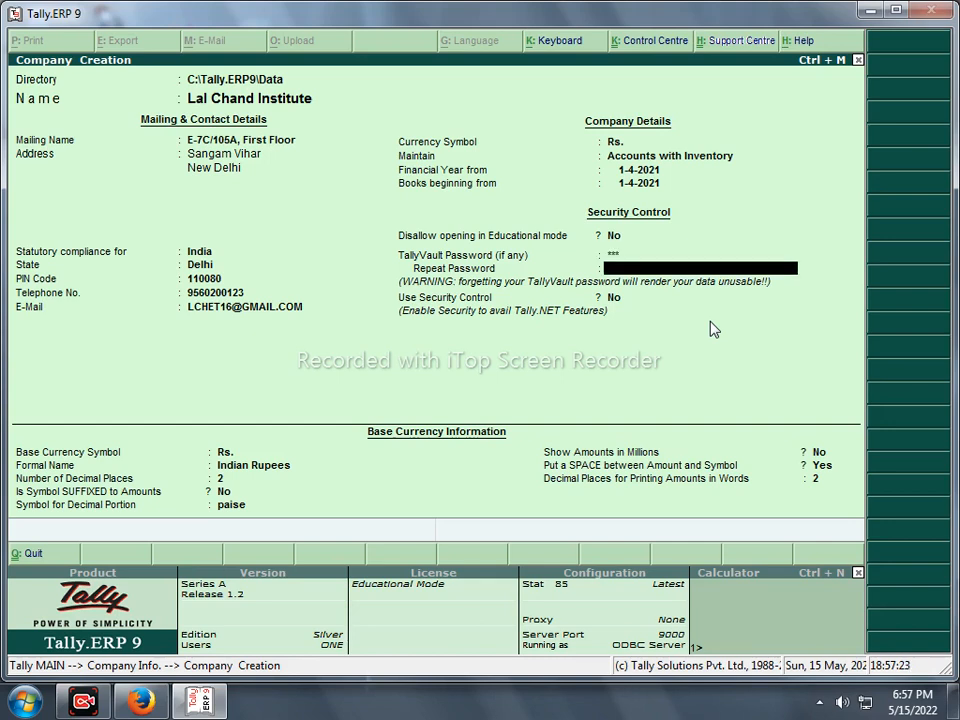
text(**)
key(BackSpace)
key(Return)
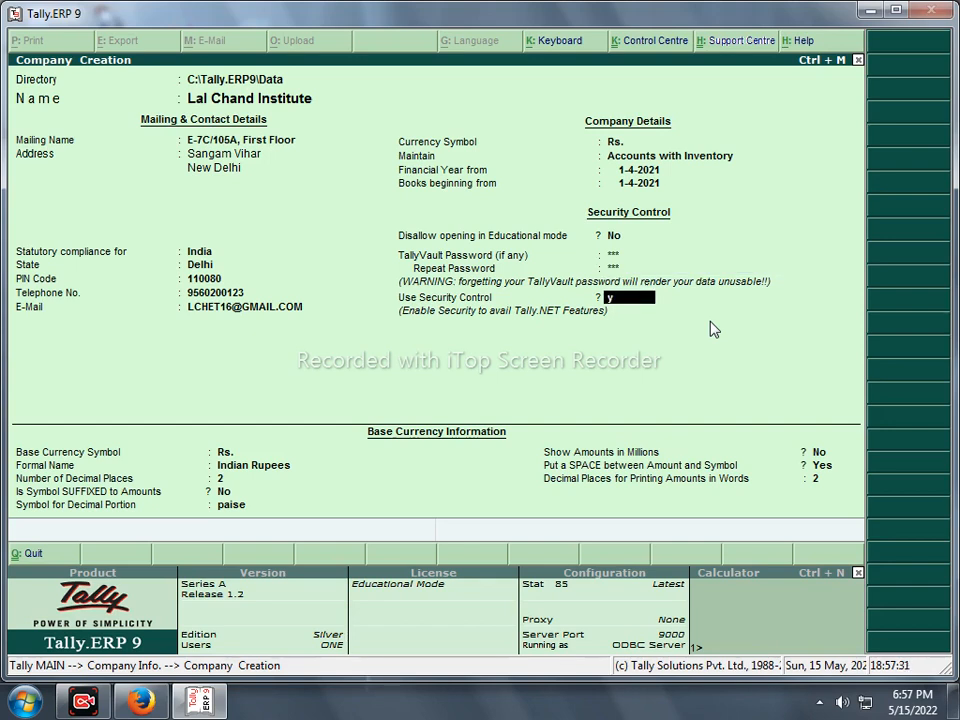
- Set Use Security Control to Yes, entering the administrator's name and password twice
text(y)
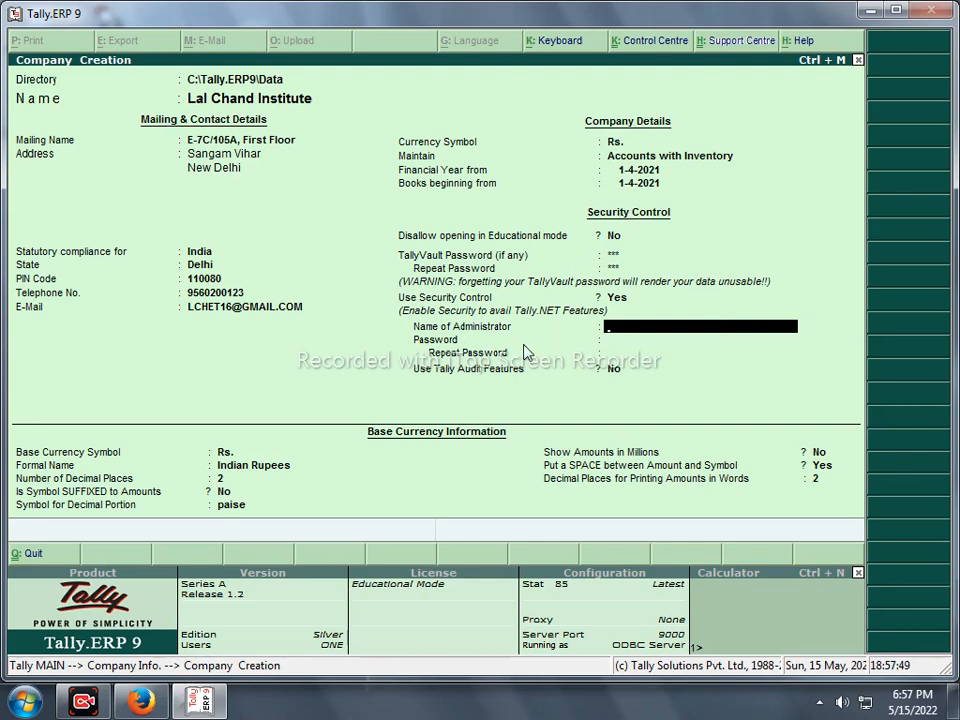
key(Return)
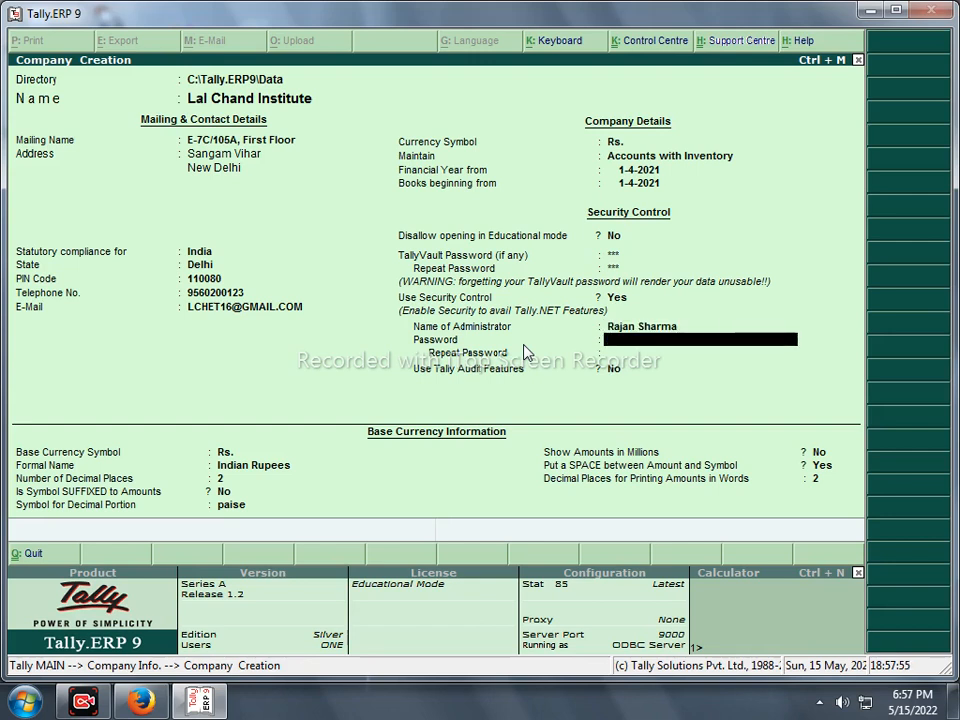
text(***)
key(Return)
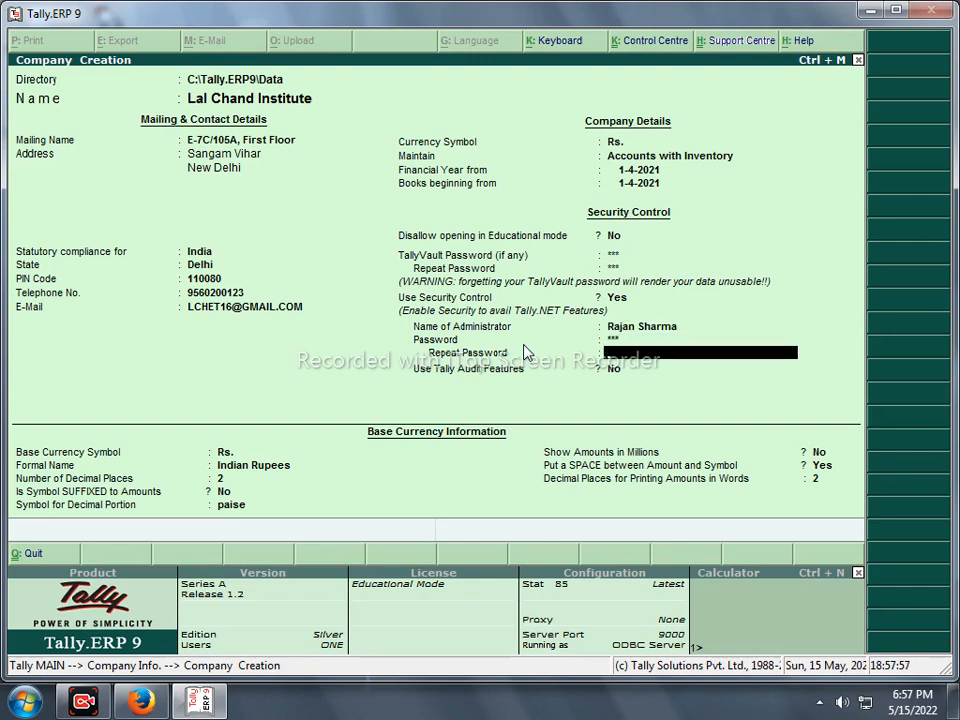
text(***)
key(Return)
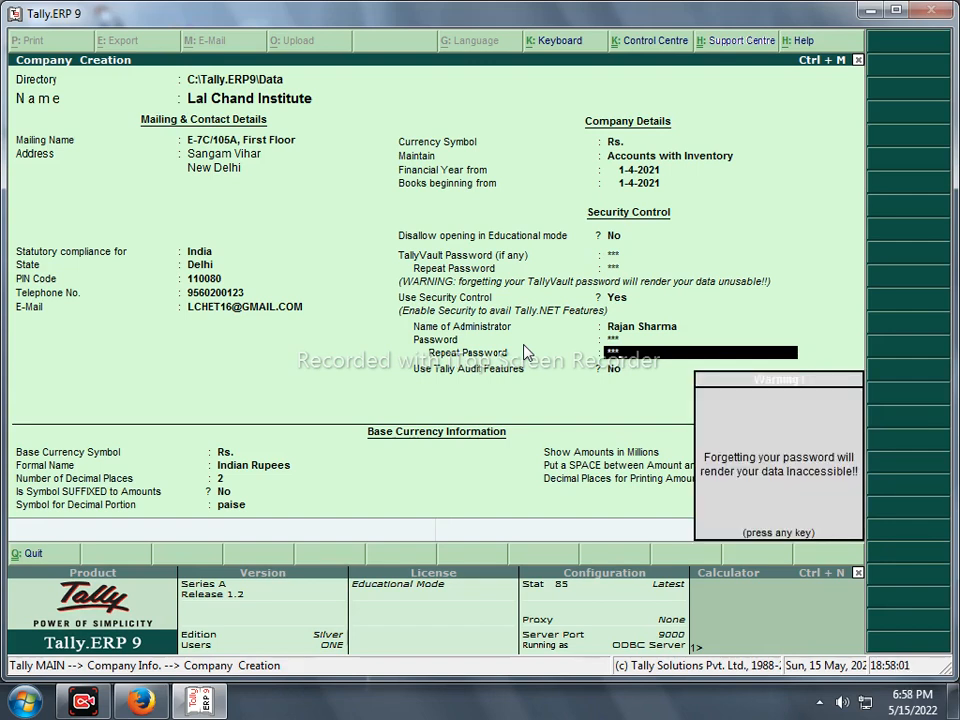
- Dismiss the forgotten-password warning, leaving Tally audit features at No
key(Return)
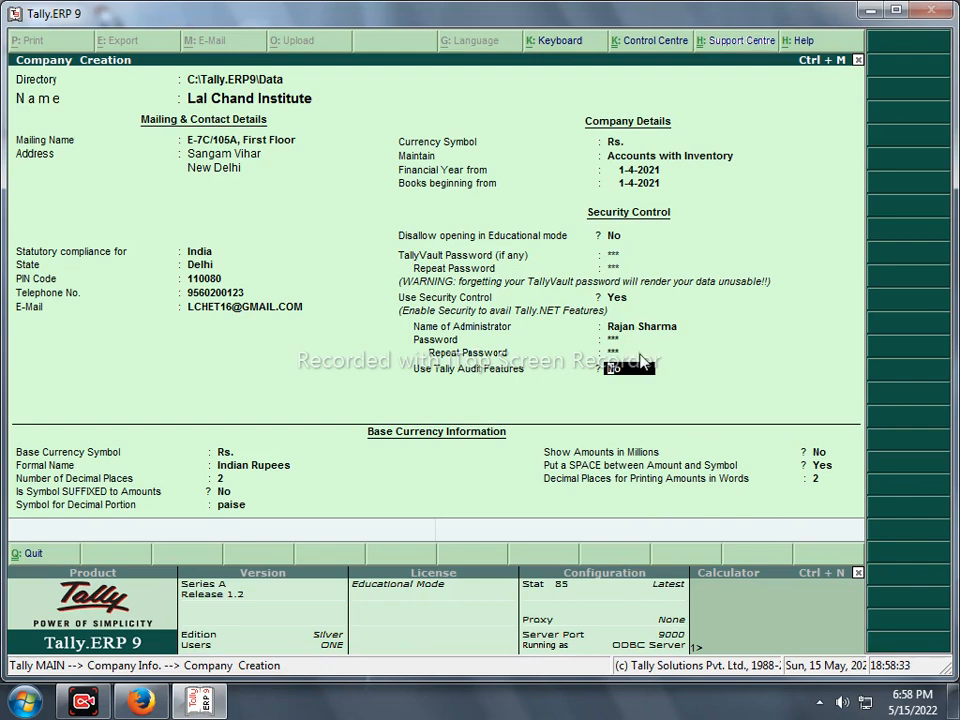
- Delete the administrator name and switch Use Security Control back to No
key(BackSpace)
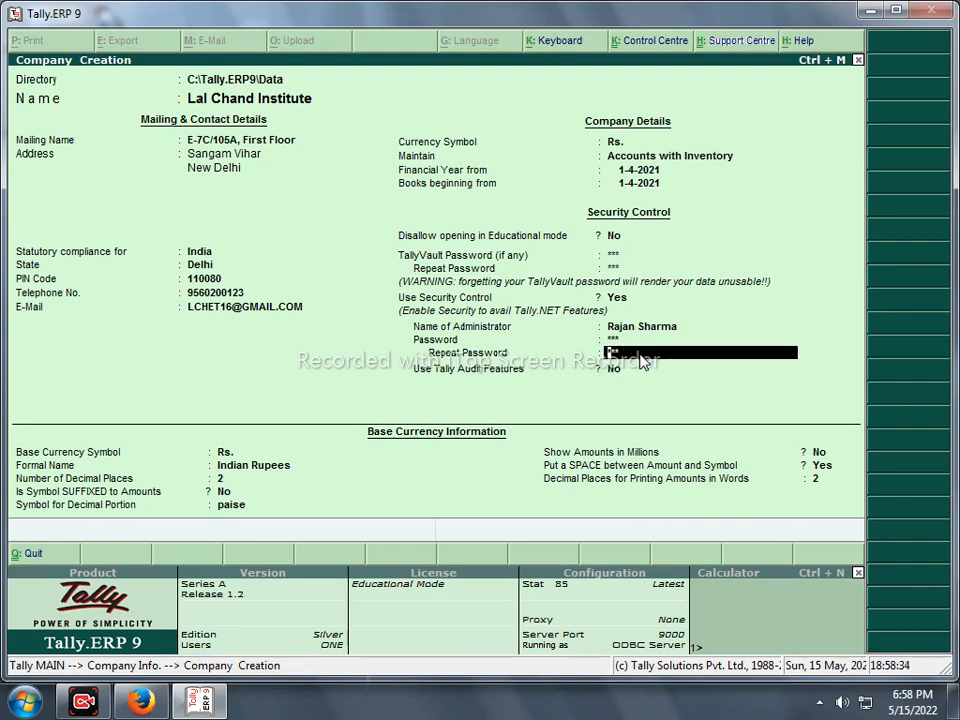
key(BackSpace)
key(BackSpace)
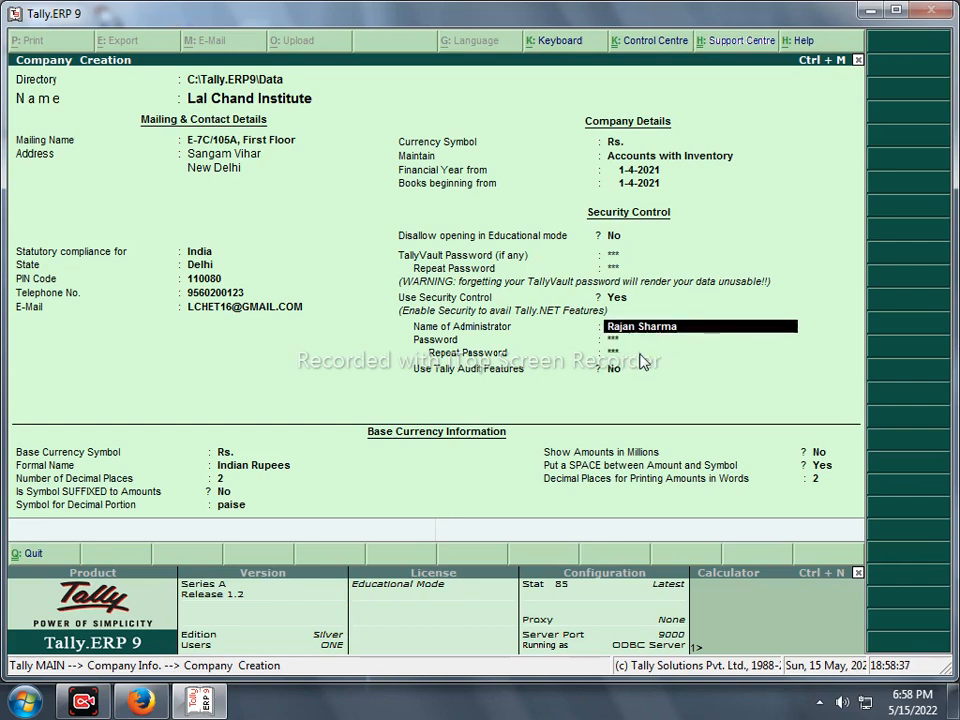
key(Return)
key(Return)
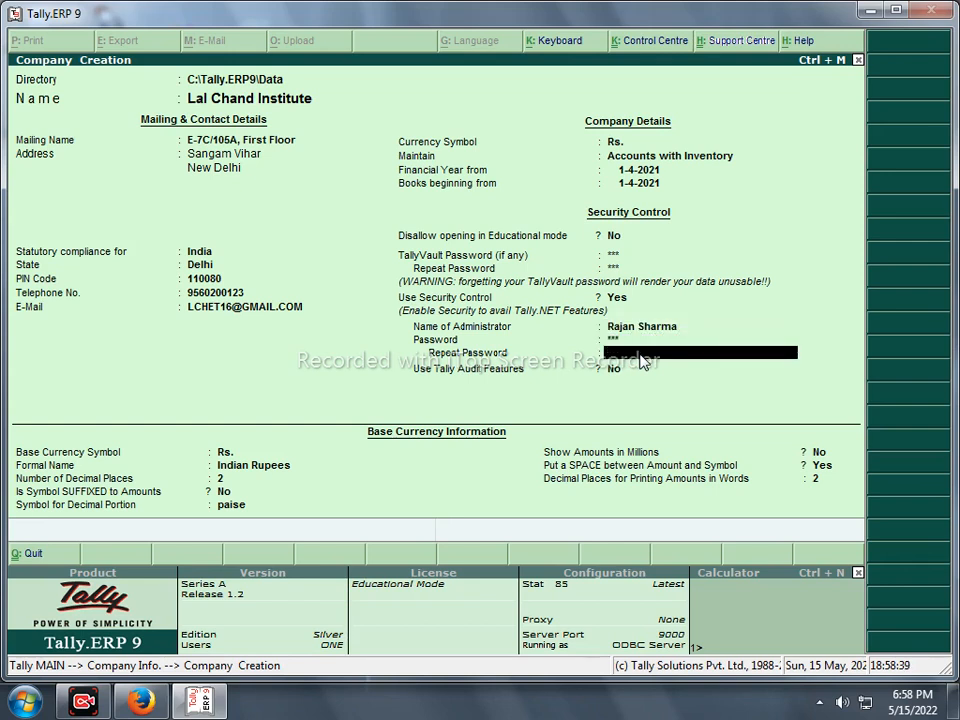
key(BackSpace)
key(BackSpace)
key(Return)
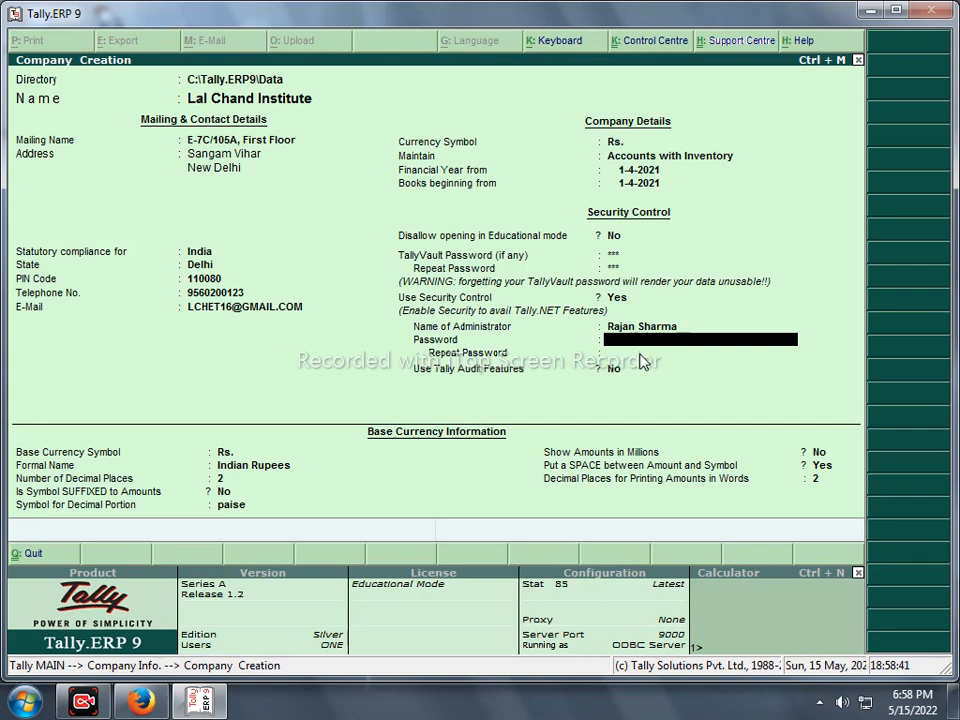
key(BackSpace)
key(Delete)
key(Delete)
key(Delete)
key(Delete)
key(Delete)
key(Delete)
key(Delete)
key(Delete)
key(Delete)
key(Delete)
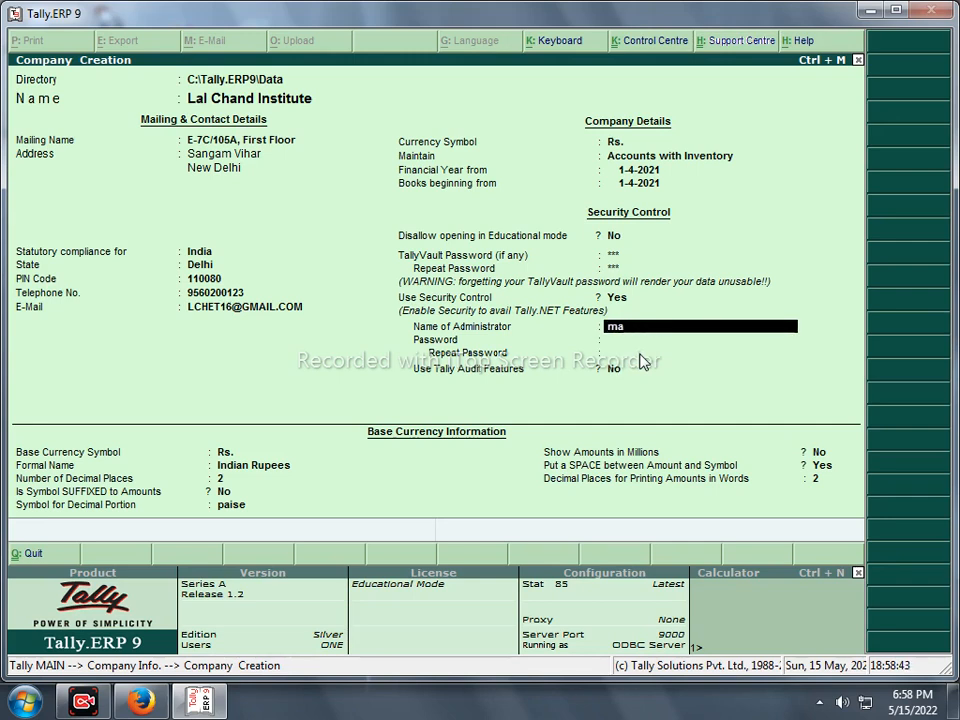
key(BackSpace)
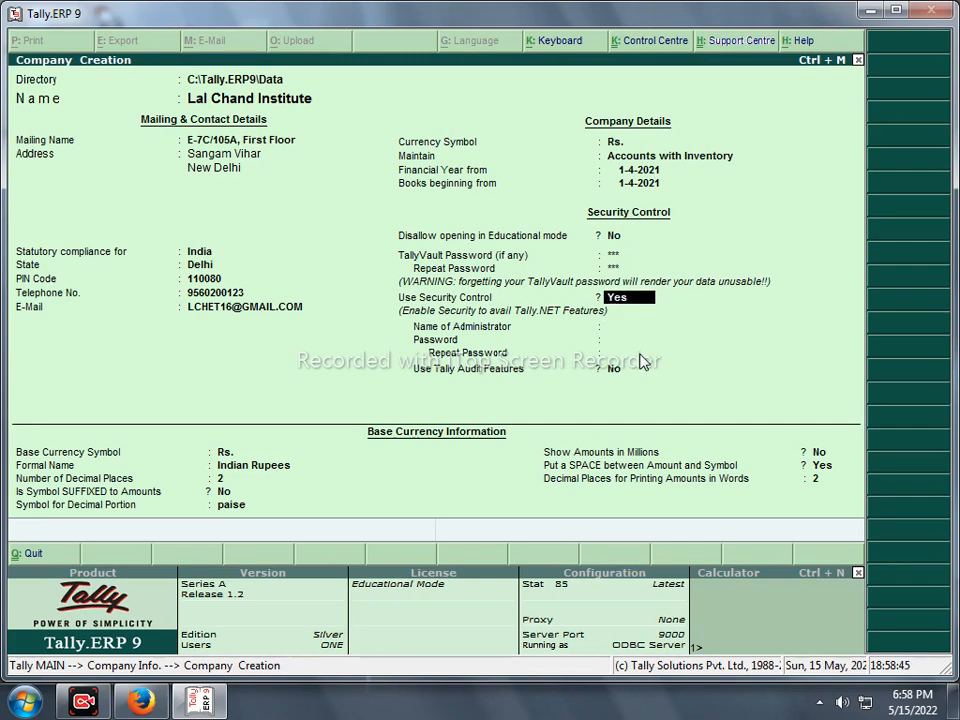
text(n)
key(BackSpace)
key(Return)
- Clear the TallyVault password and accept the base currency fields to reach Accept?
key(BackSpace)
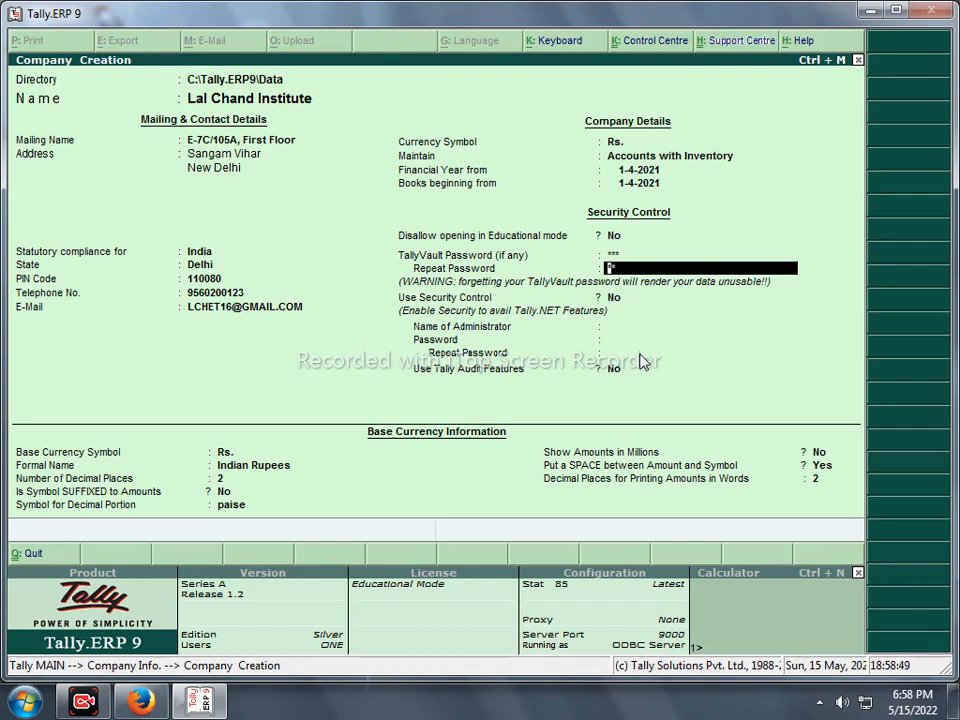
key(BackSpace)
key(Delete)
key(Delete)
key(Delete)
key(Return)
key(Return)
key(Return)
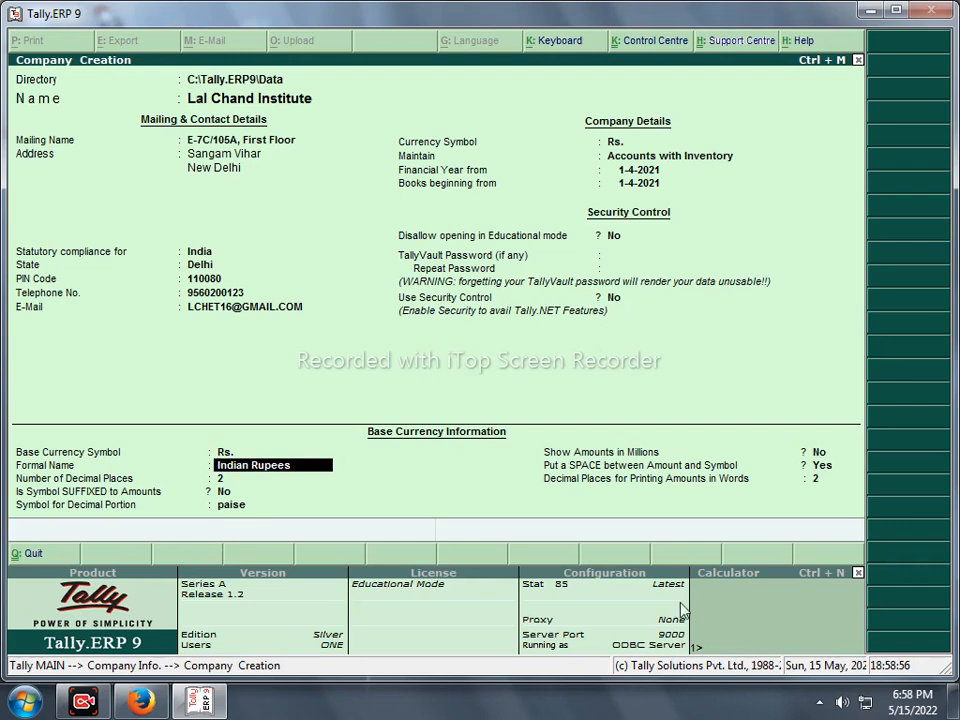
key(Return)
key(Return)
key(Return)
key(Return)
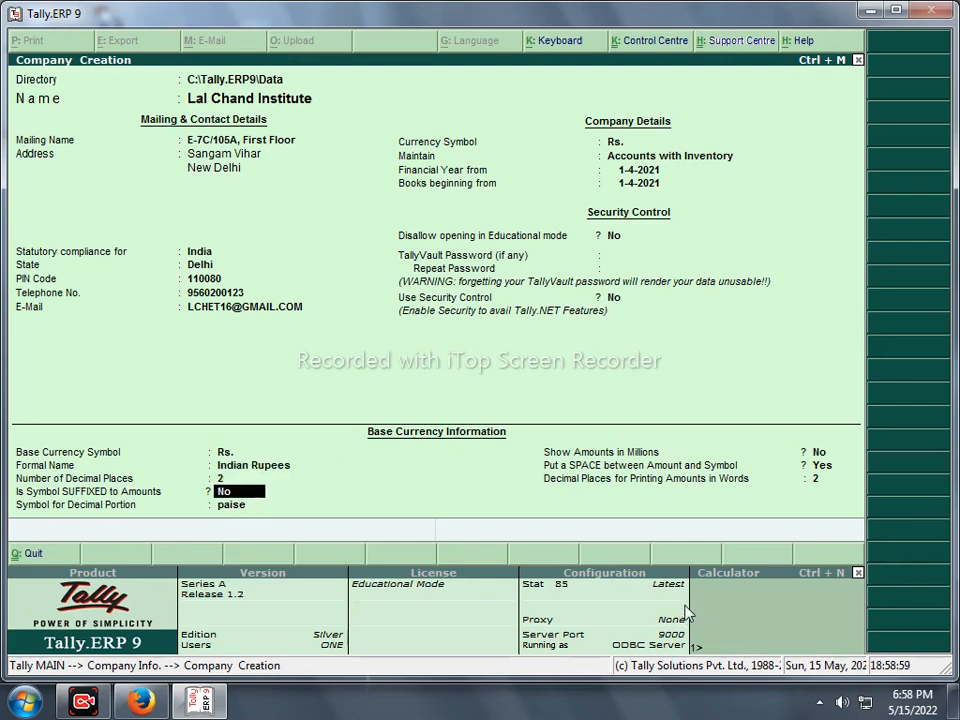
key(Return)
key(Return)
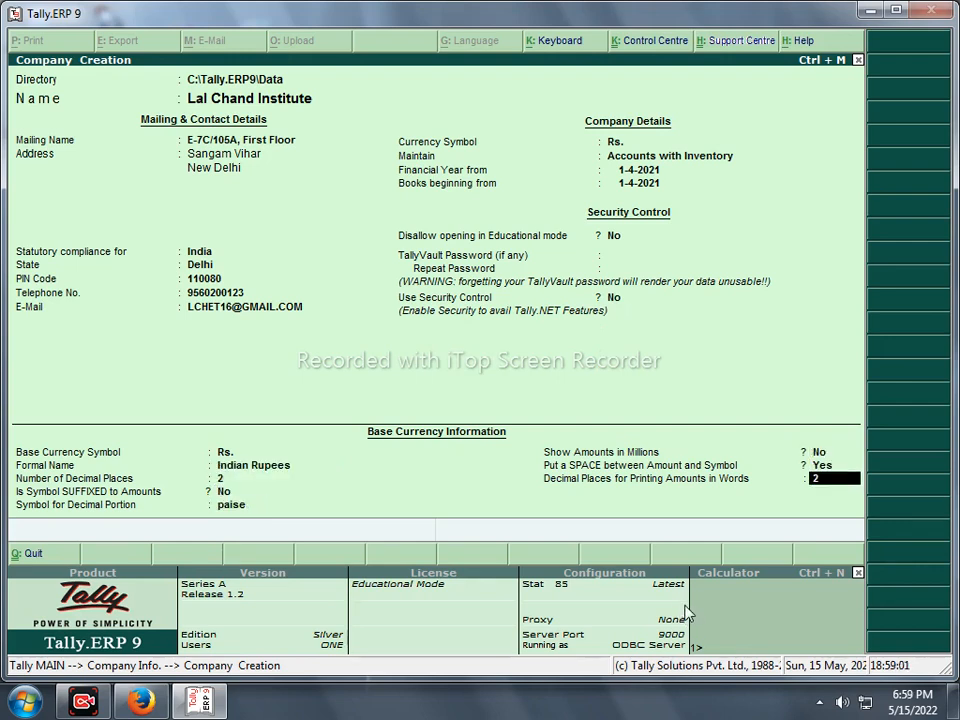
key(Return)
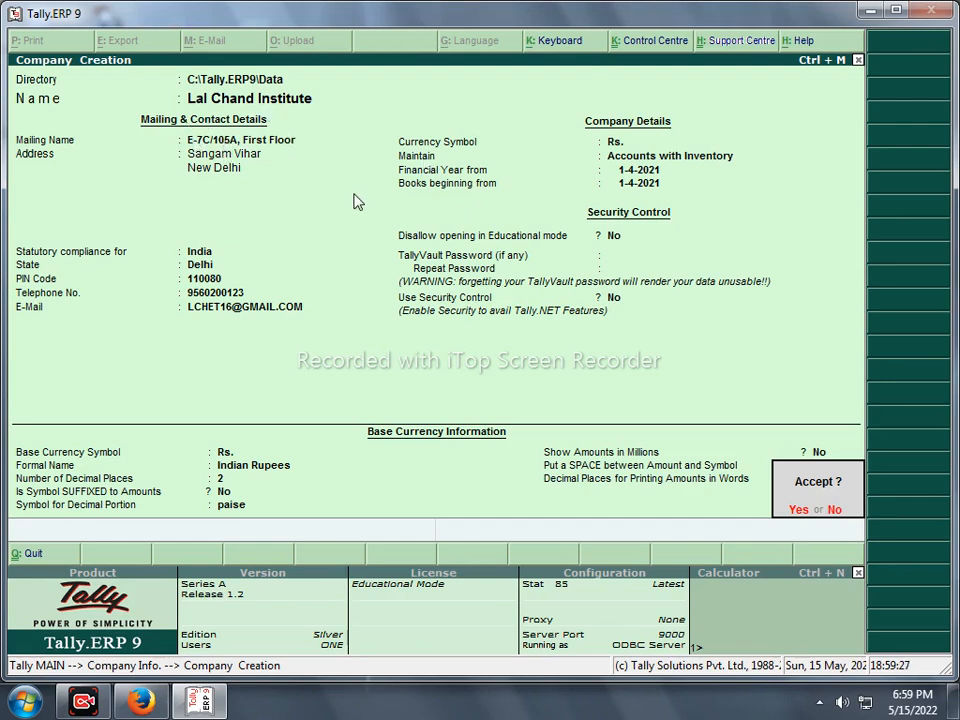
- Decline Accept? and delete the address text from the Mailing Name field
key(n)
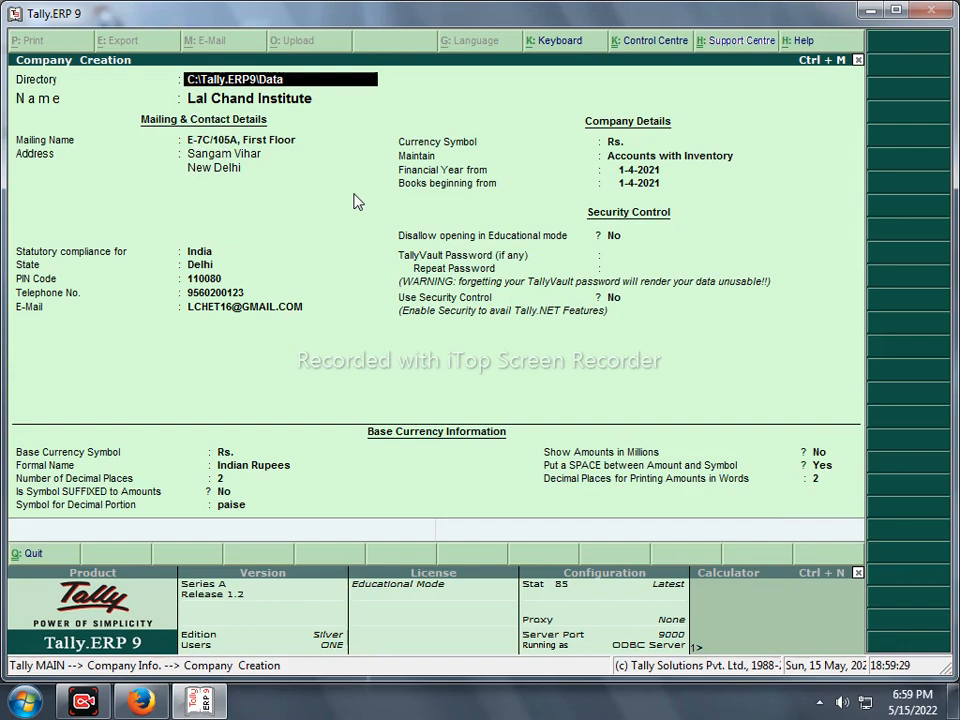
key(Return)
key(Return)
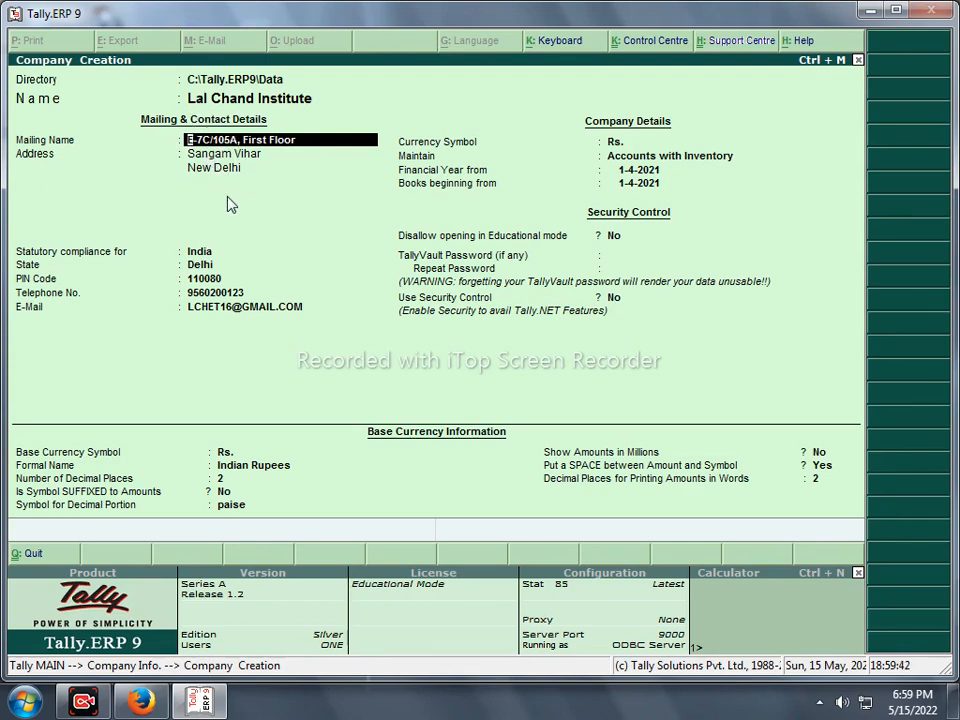
key(Delete)
key(Delete)
key(Delete)
key(Delete)
key(Delete)
key(Delete)
key(Delete)
key(Delete)
key(Delete)
key(Delete)
key(Delete)
key(Delete)
key(Delete)
key(Delete)
key(Delete)
key(Delete)
key(Delete)
key(Delete)
key(Delete)
key(Delete)
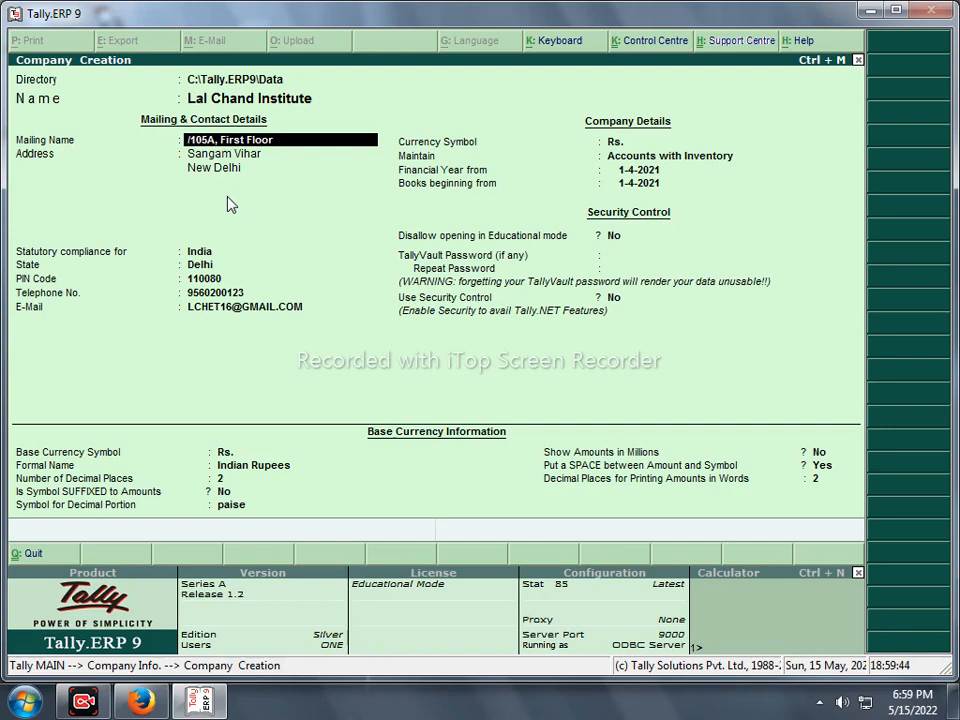
key(Delete)
key(Delete)
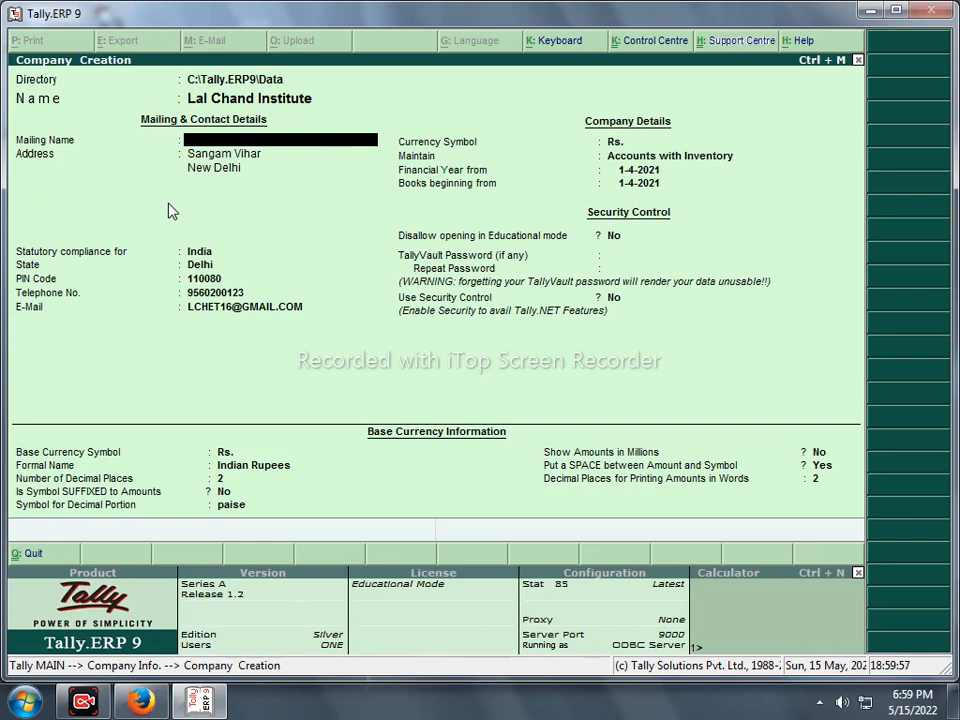
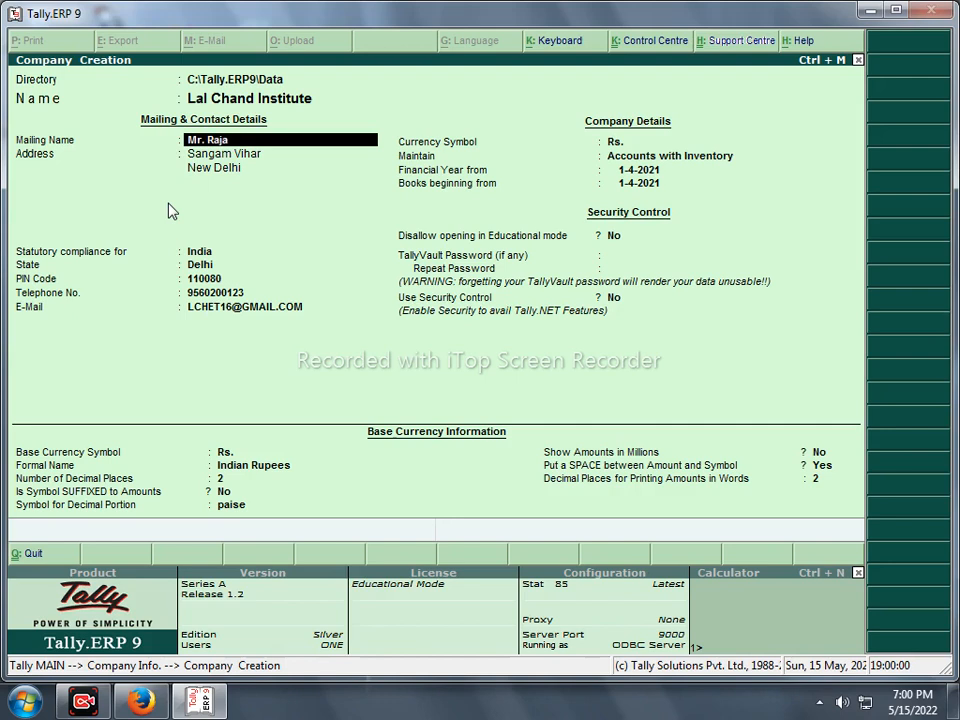
- Enter the contact person's name, with a Mr. prefix, as the Mailing Name
key(BackSpace)
key(BackSpace)
key(Return)
- Retype the street address across the three Address lines and continue to Accept?
key(Delete)
key(Delete)
key(Delete)
key(Delete)
key(Delete)
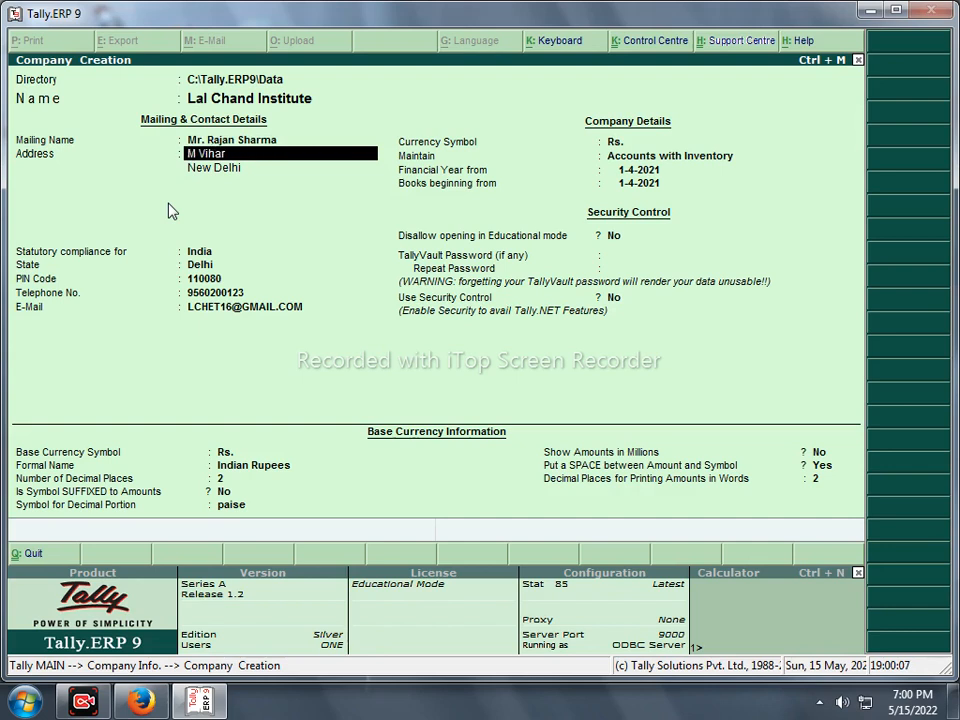
key(Delete)
key(Delete)
key(Delete)
key(Delete)
key(Delete)
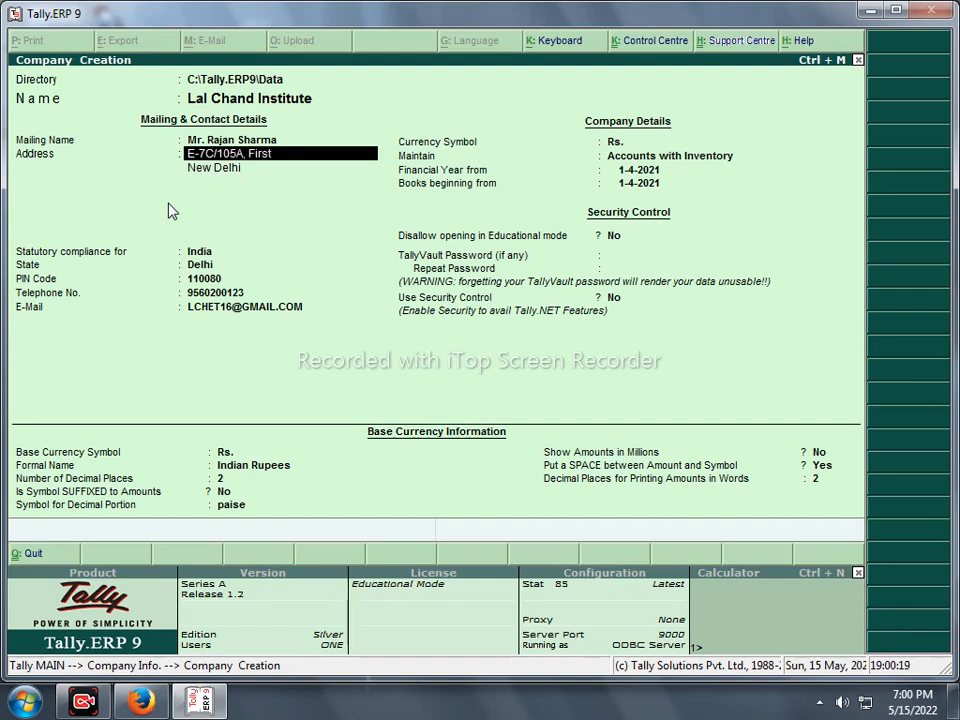
key(Return)
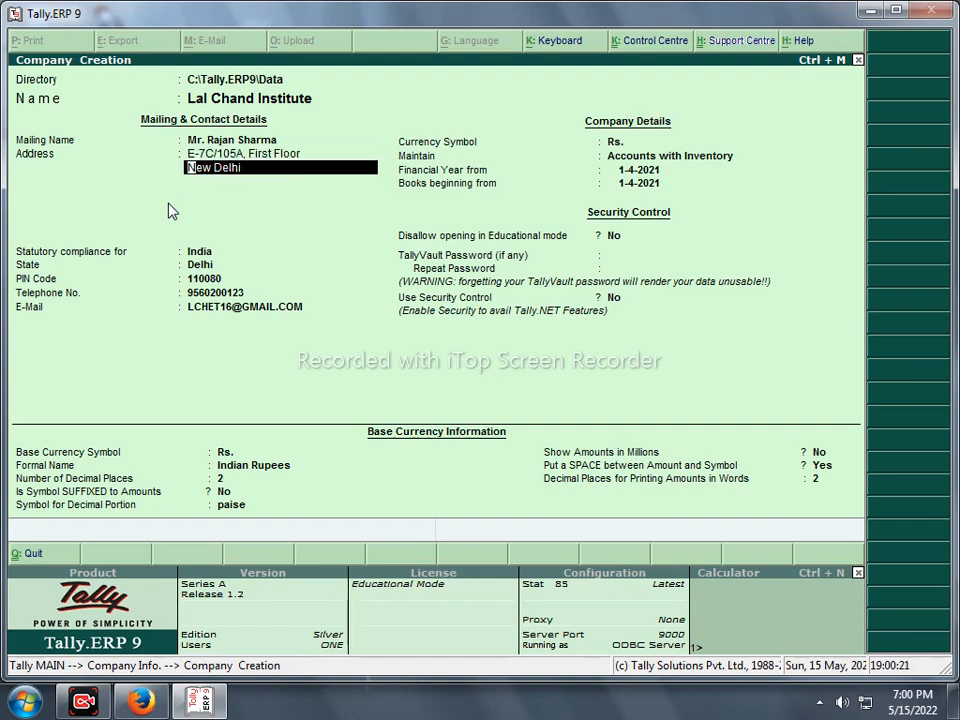
text(Sanga)
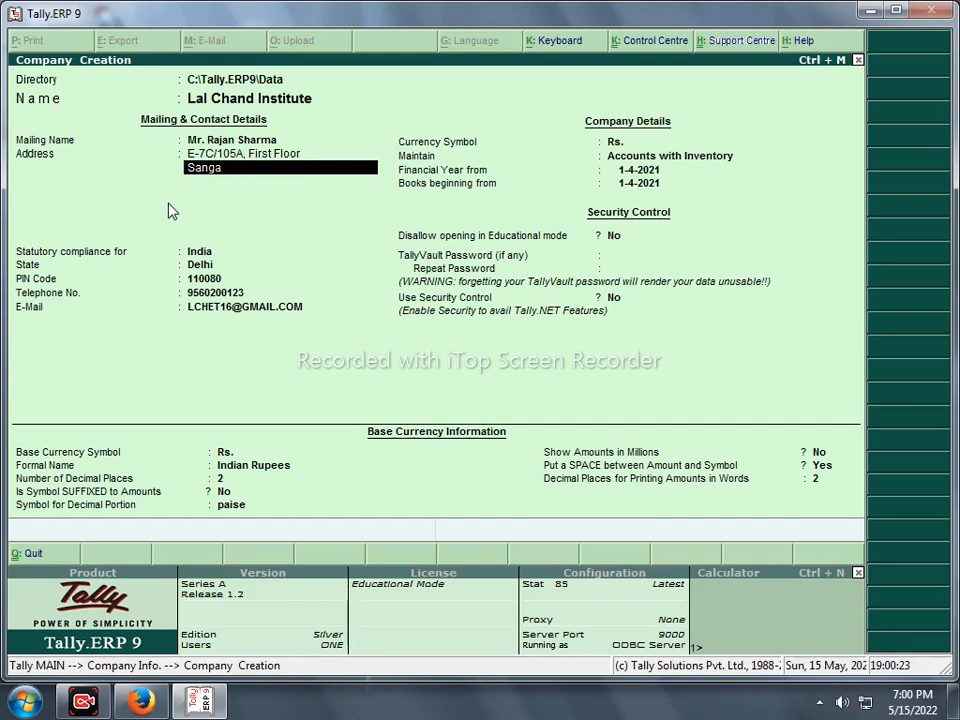
text(m G)
key(Return)
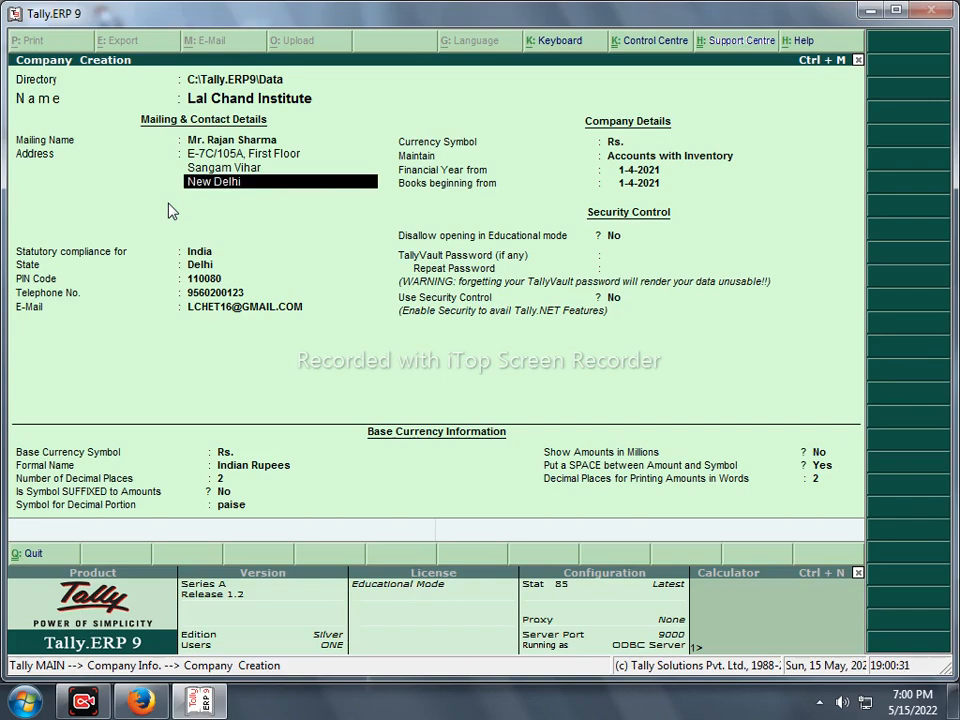
text(New Delhi)
key(Return)
key(Return)
key(Return)
key(Return)
key(Return)
key(Return)
key(Return)
key(Return)
key(Return)
key(Return)
key(Return)
key(Return)
key(Return)
key(Return)
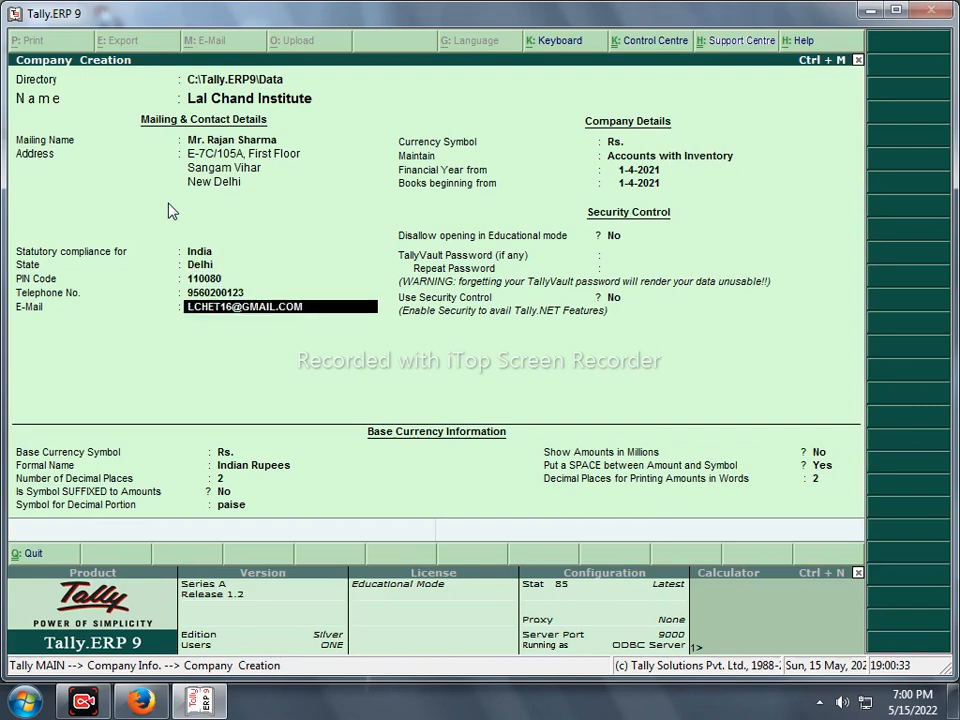
key(Return)
key(Return)
key(Return)
key(Return)
key(Return)
key(Return)
key(Return)
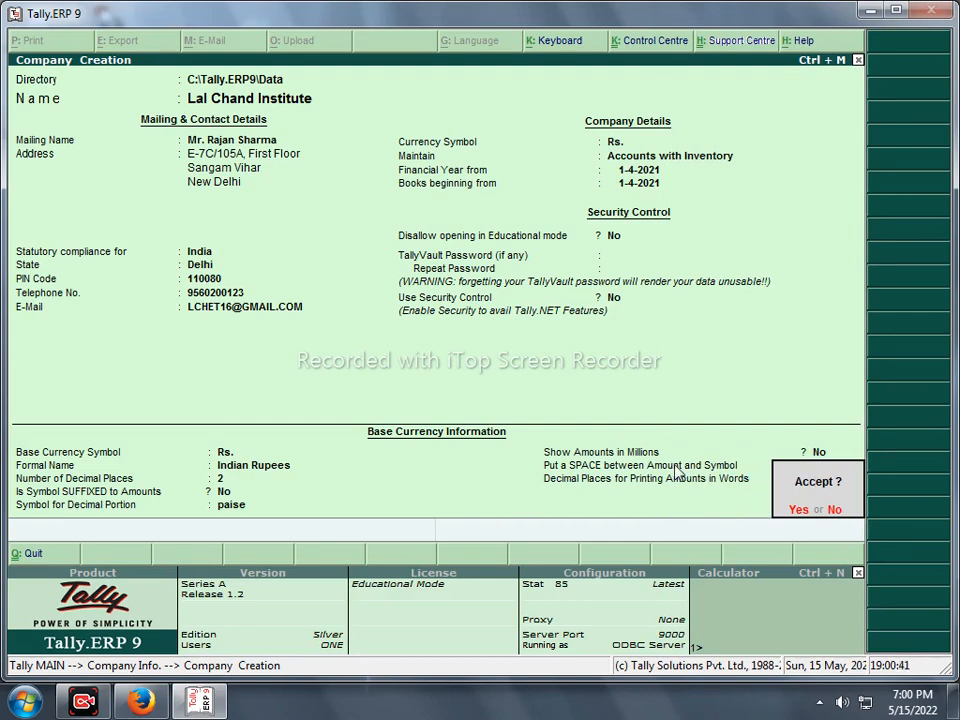
- Answer Yes at Accept? to save the Lal Chand Institute company
key(y)
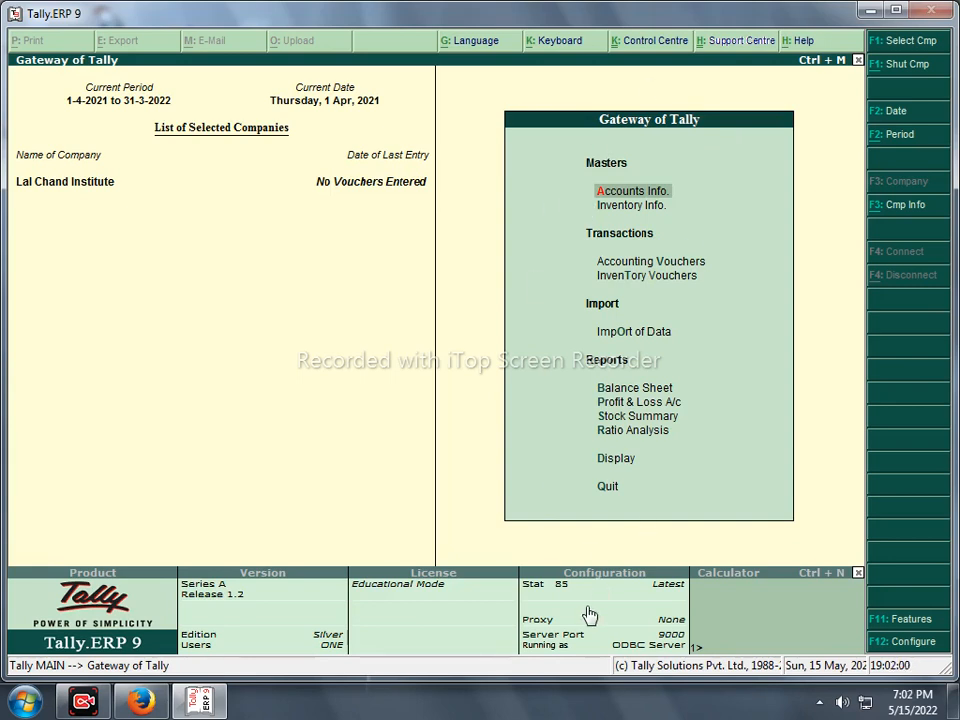
click(140, 701)
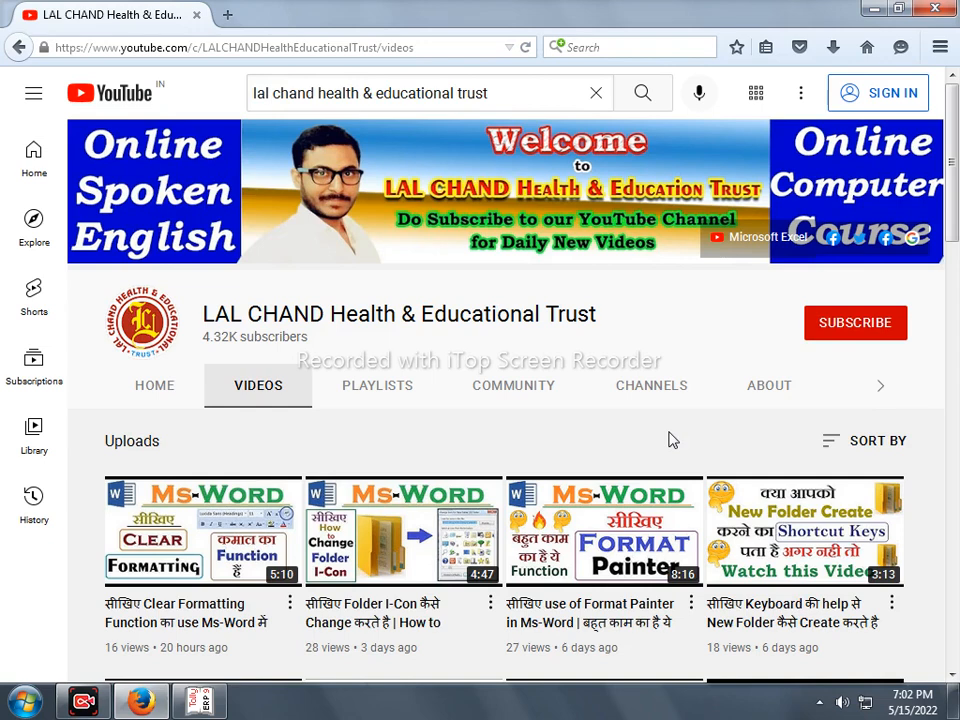
click(199, 701)
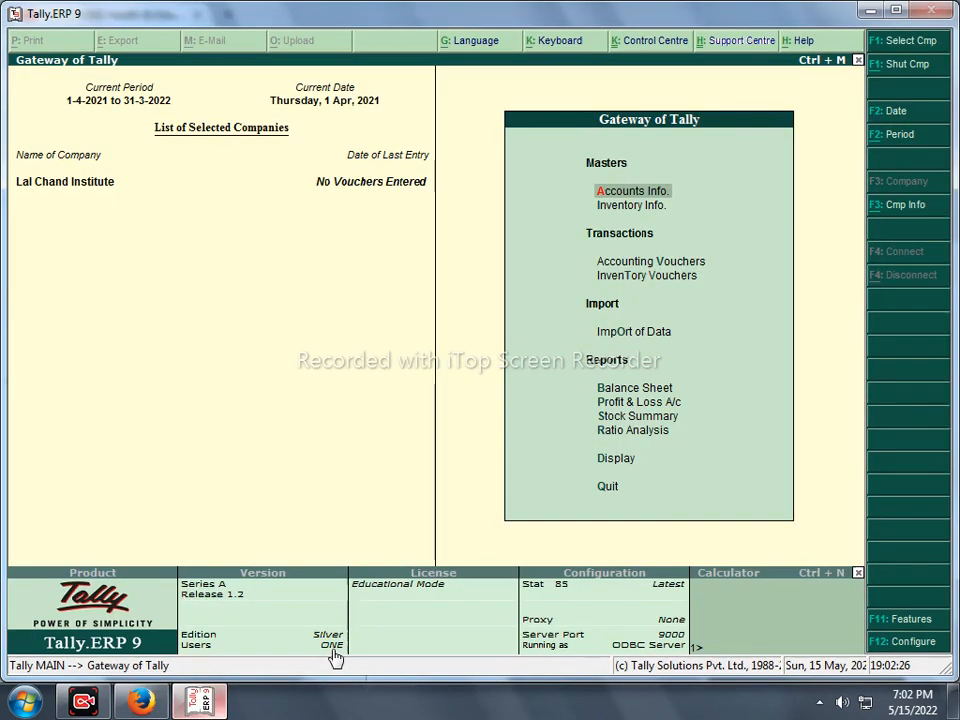